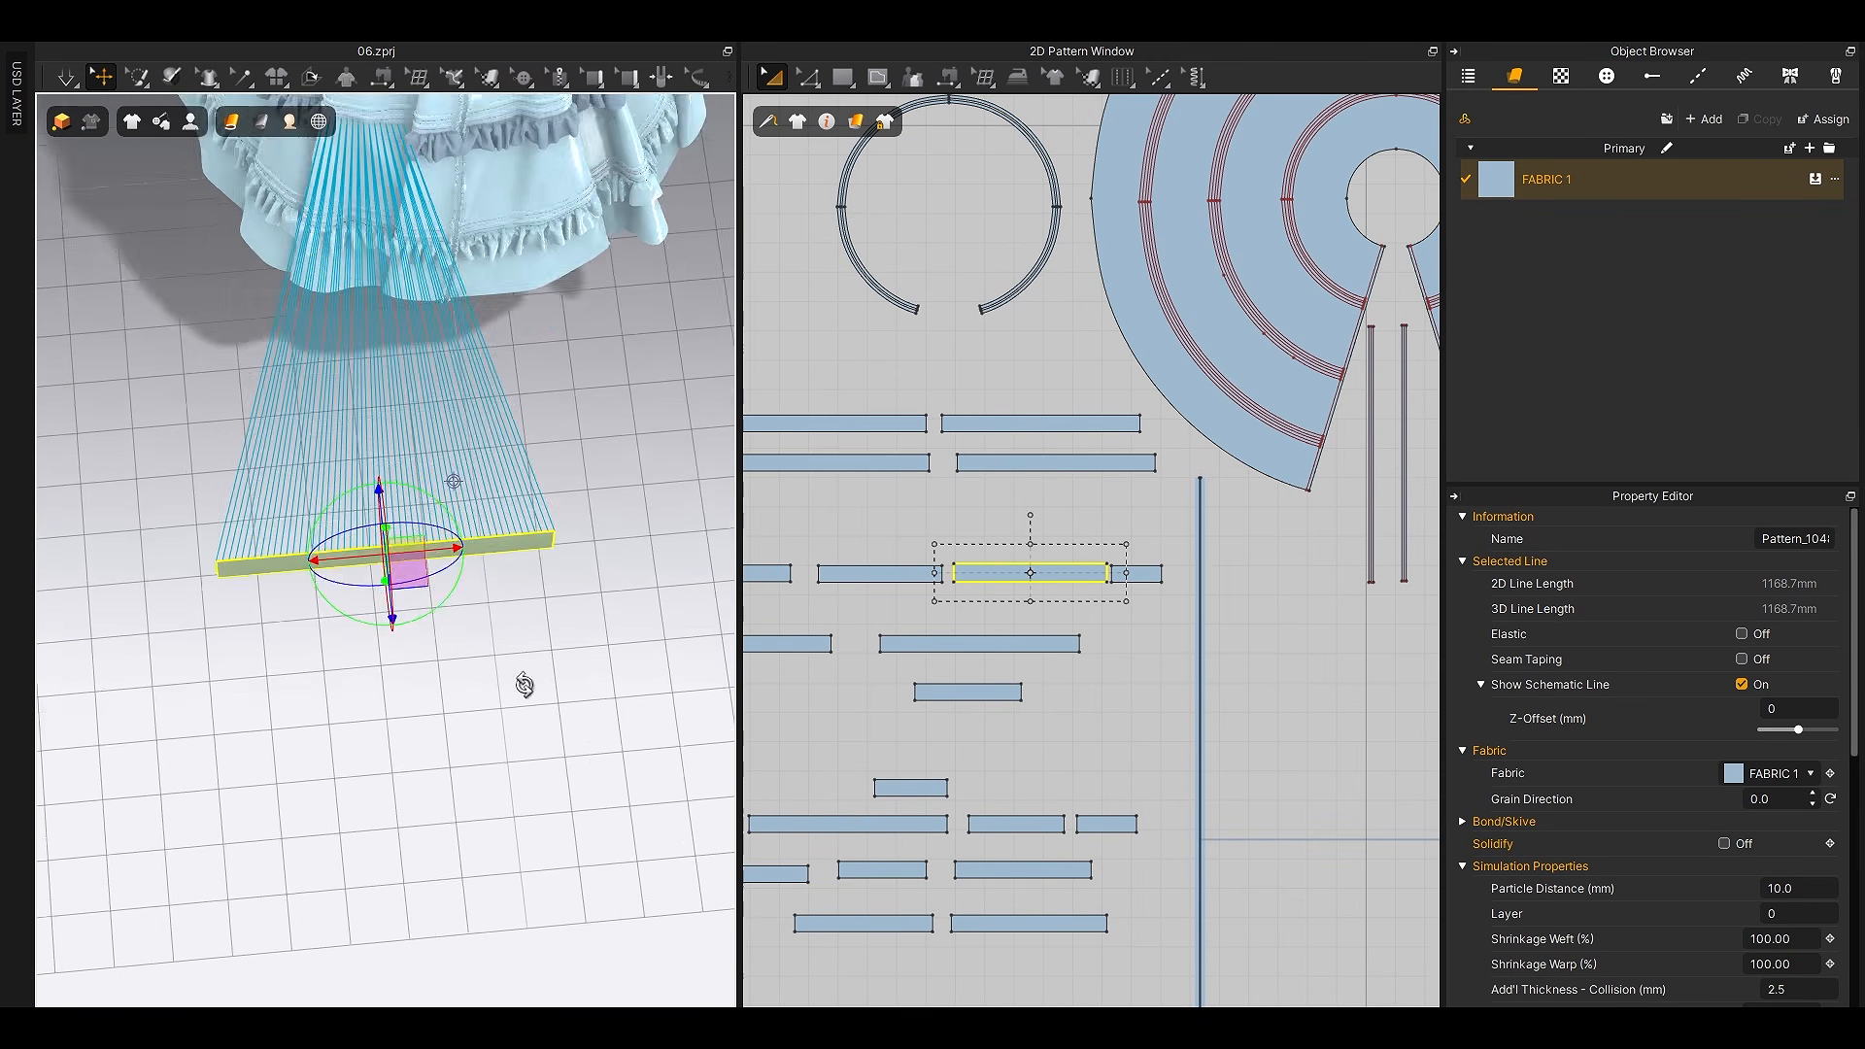
Simulate the new strip so it gathers onto the skirt, and pull its cloth to arrange the ruffle folds
{"action": "key", "text": "space"}
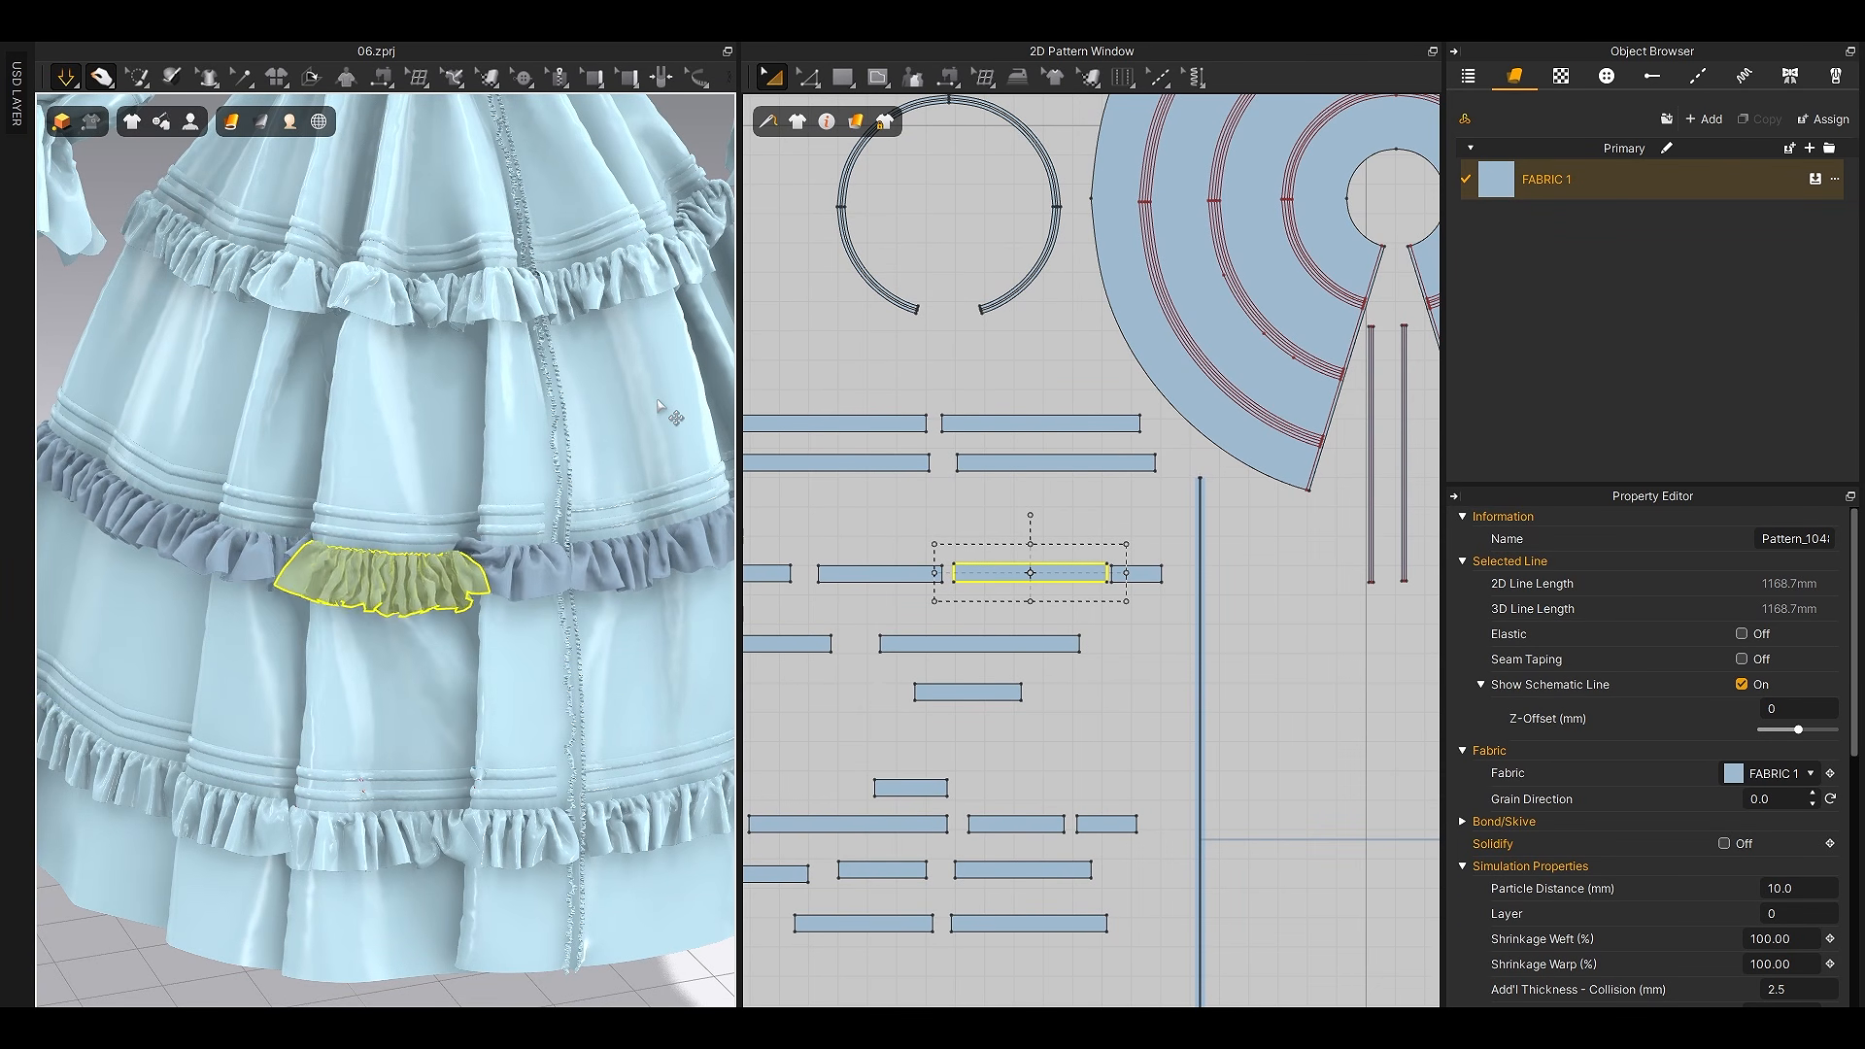
{"action": "left_click", "coordinate": [400, 679]}
{"action": "scroll", "coordinate": [417, 561], "scroll_direction": "up", "scroll_amount": 5}
{"action": "left_click_drag", "start_coordinate": [540, 643], "coordinate": [492, 640]}
{"action": "left_click_drag", "start_coordinate": [498, 644], "coordinate": [573, 643]}
{"action": "key", "text": "space"}
Set the selected ruffle's particle distance to 2 mm and simulate it
{"action": "scroll", "coordinate": [1787, 874], "scroll_direction": "down", "scroll_amount": 1}
{"action": "left_click", "coordinate": [1787, 829]}
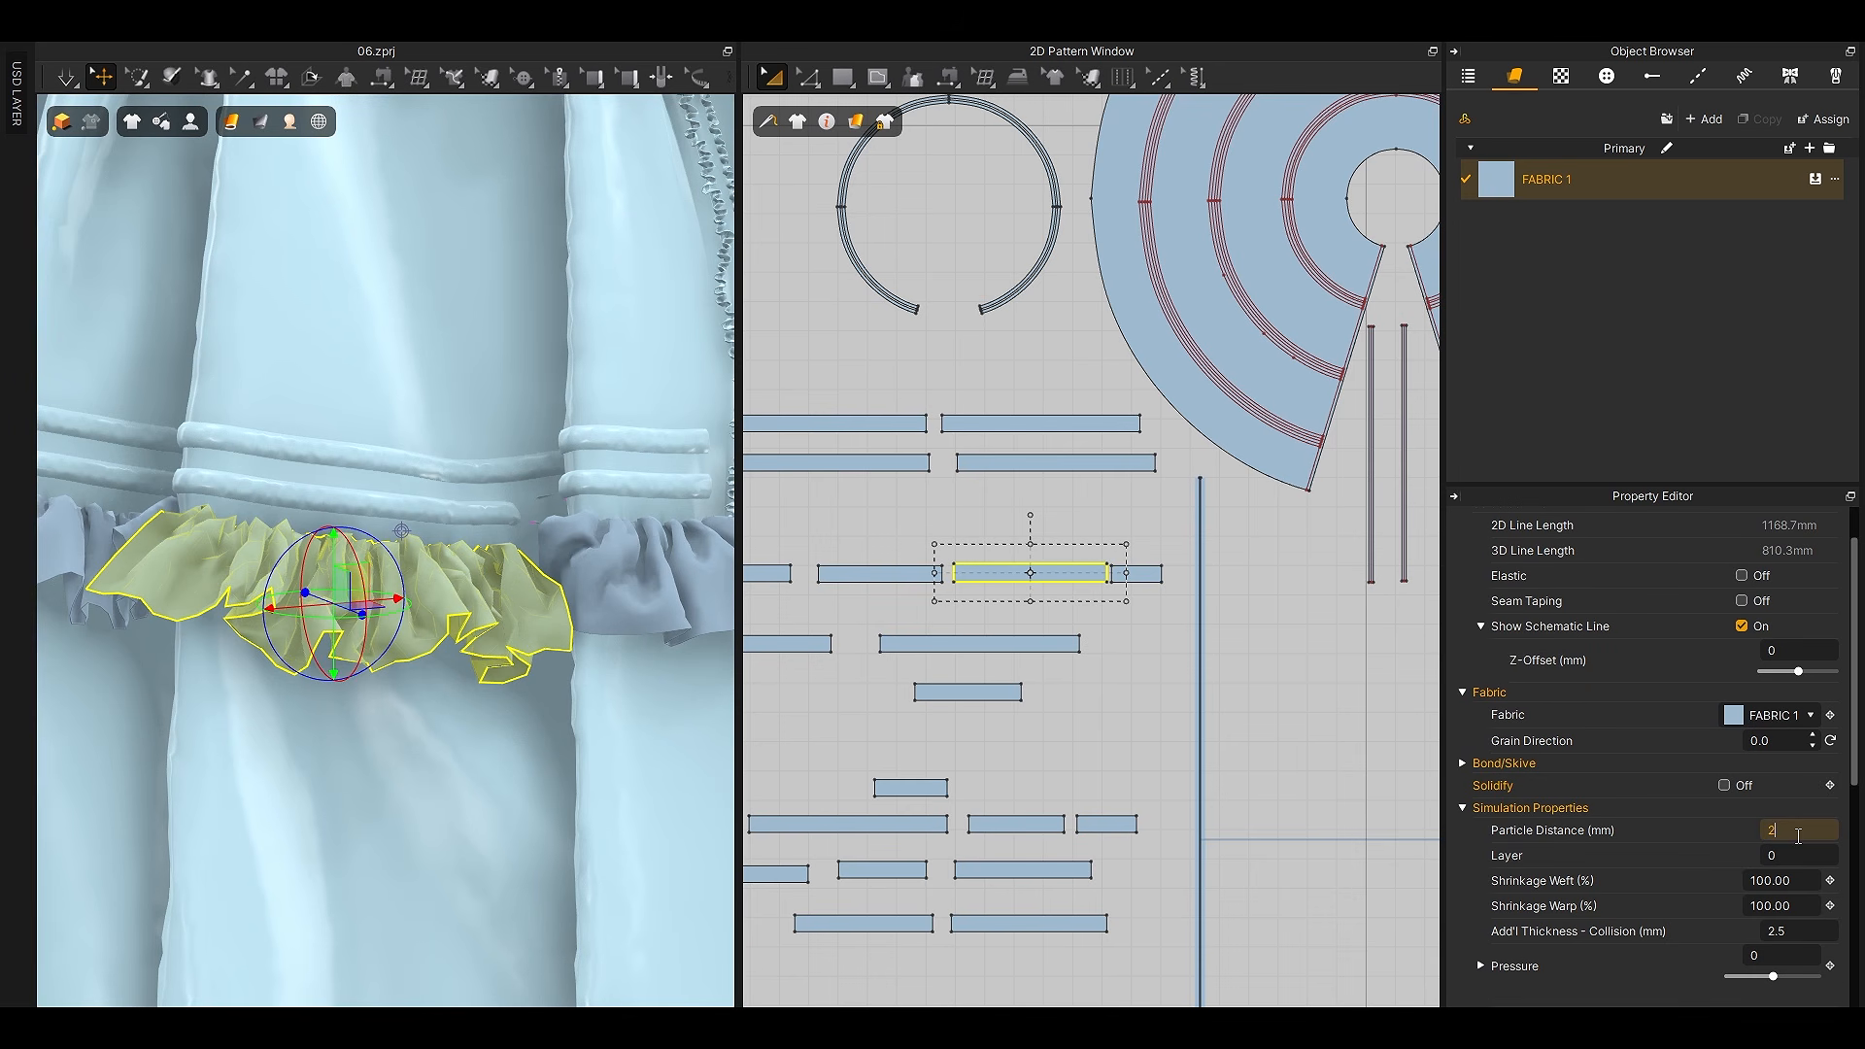
{"action": "type", "text": "5"}
{"action": "key", "text": "Return"}
{"action": "left_click", "coordinate": [534, 481]}
{"action": "key", "text": "space"}
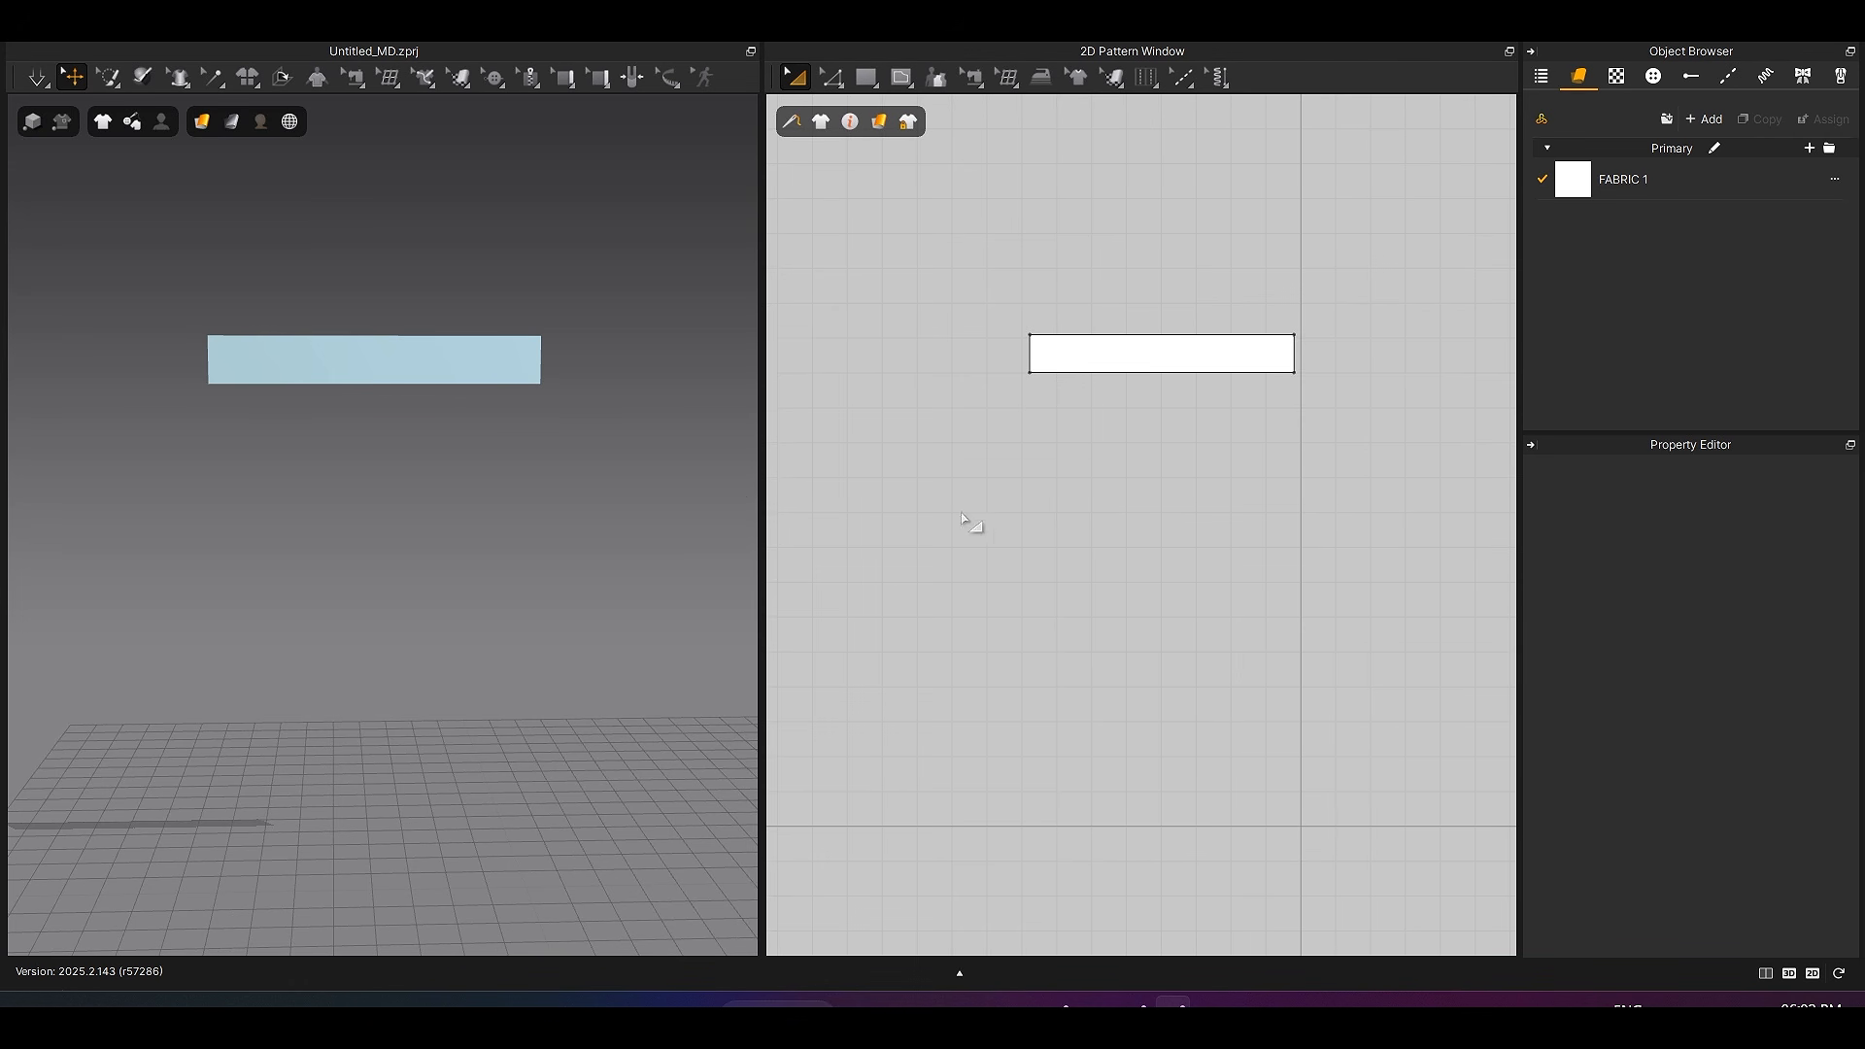
Draw a horizontal rectangular pattern below the existing small rectangle, roughly three times its length
{"action": "key", "text": "s"}
{"action": "mouse_move", "coordinate": [850, 488]}
{"action": "left_mouse_down"}
{"action": "mouse_move", "coordinate": [1267, 563]}
{"action": "mouse_move", "coordinate": [1633, 559]}
{"action": "left_mouse_up"}
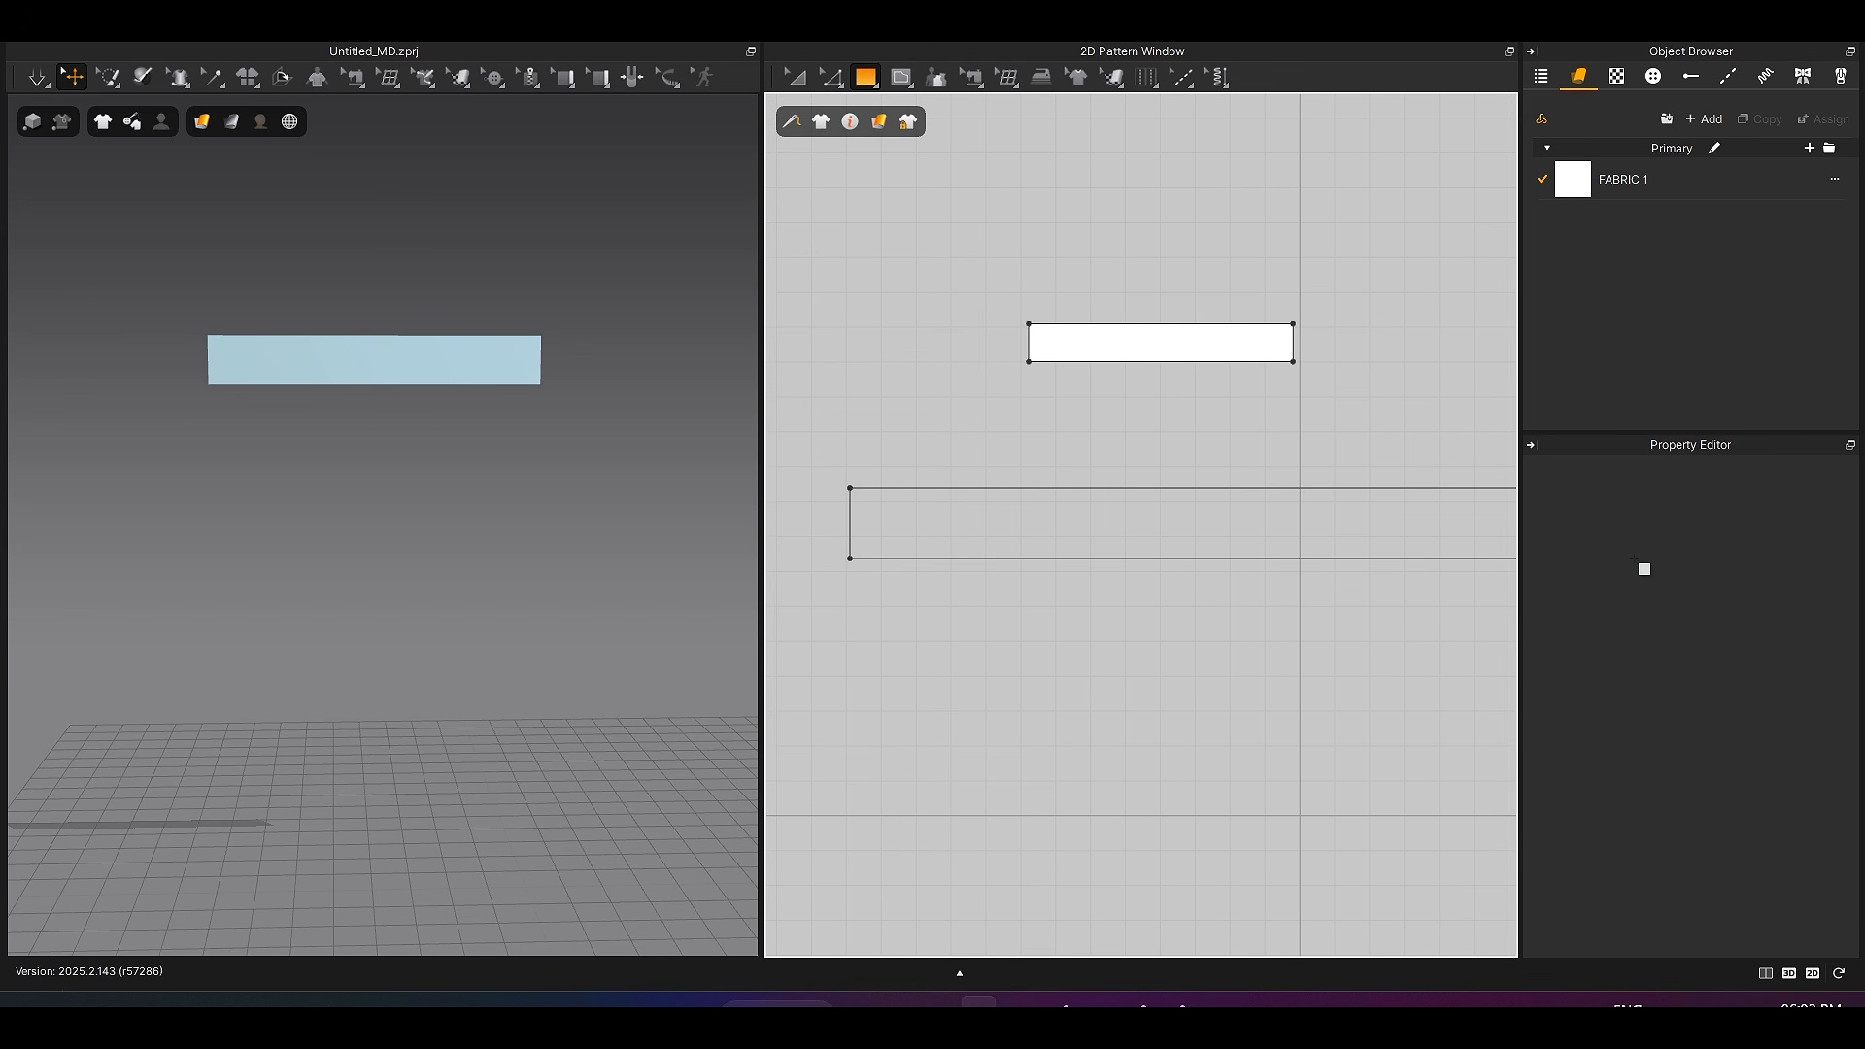
{"action": "left_click_drag", "start_coordinate": [1634, 560], "coordinate": [1620, 558]}
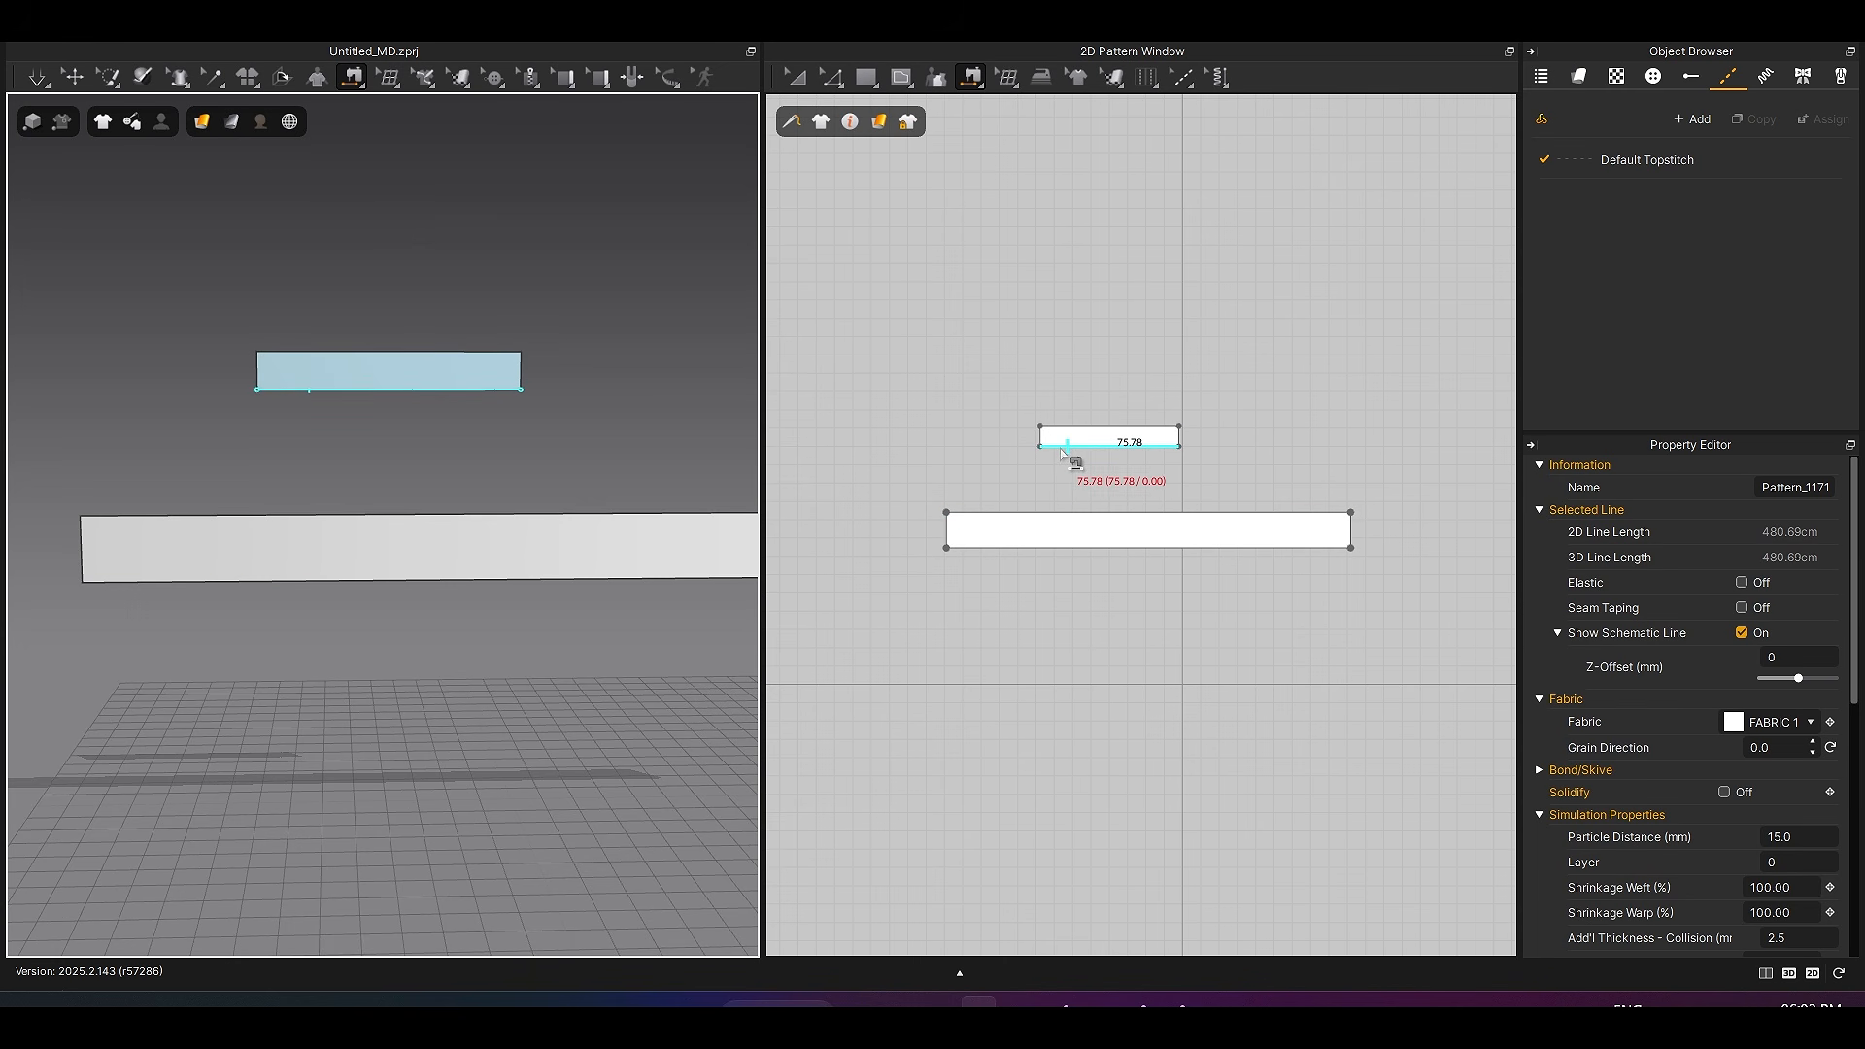
Sew the small rectangle's lower edge to the long rectangle's upper edge and simulate the gathering
{"action": "left_click", "coordinate": [1067, 448]}
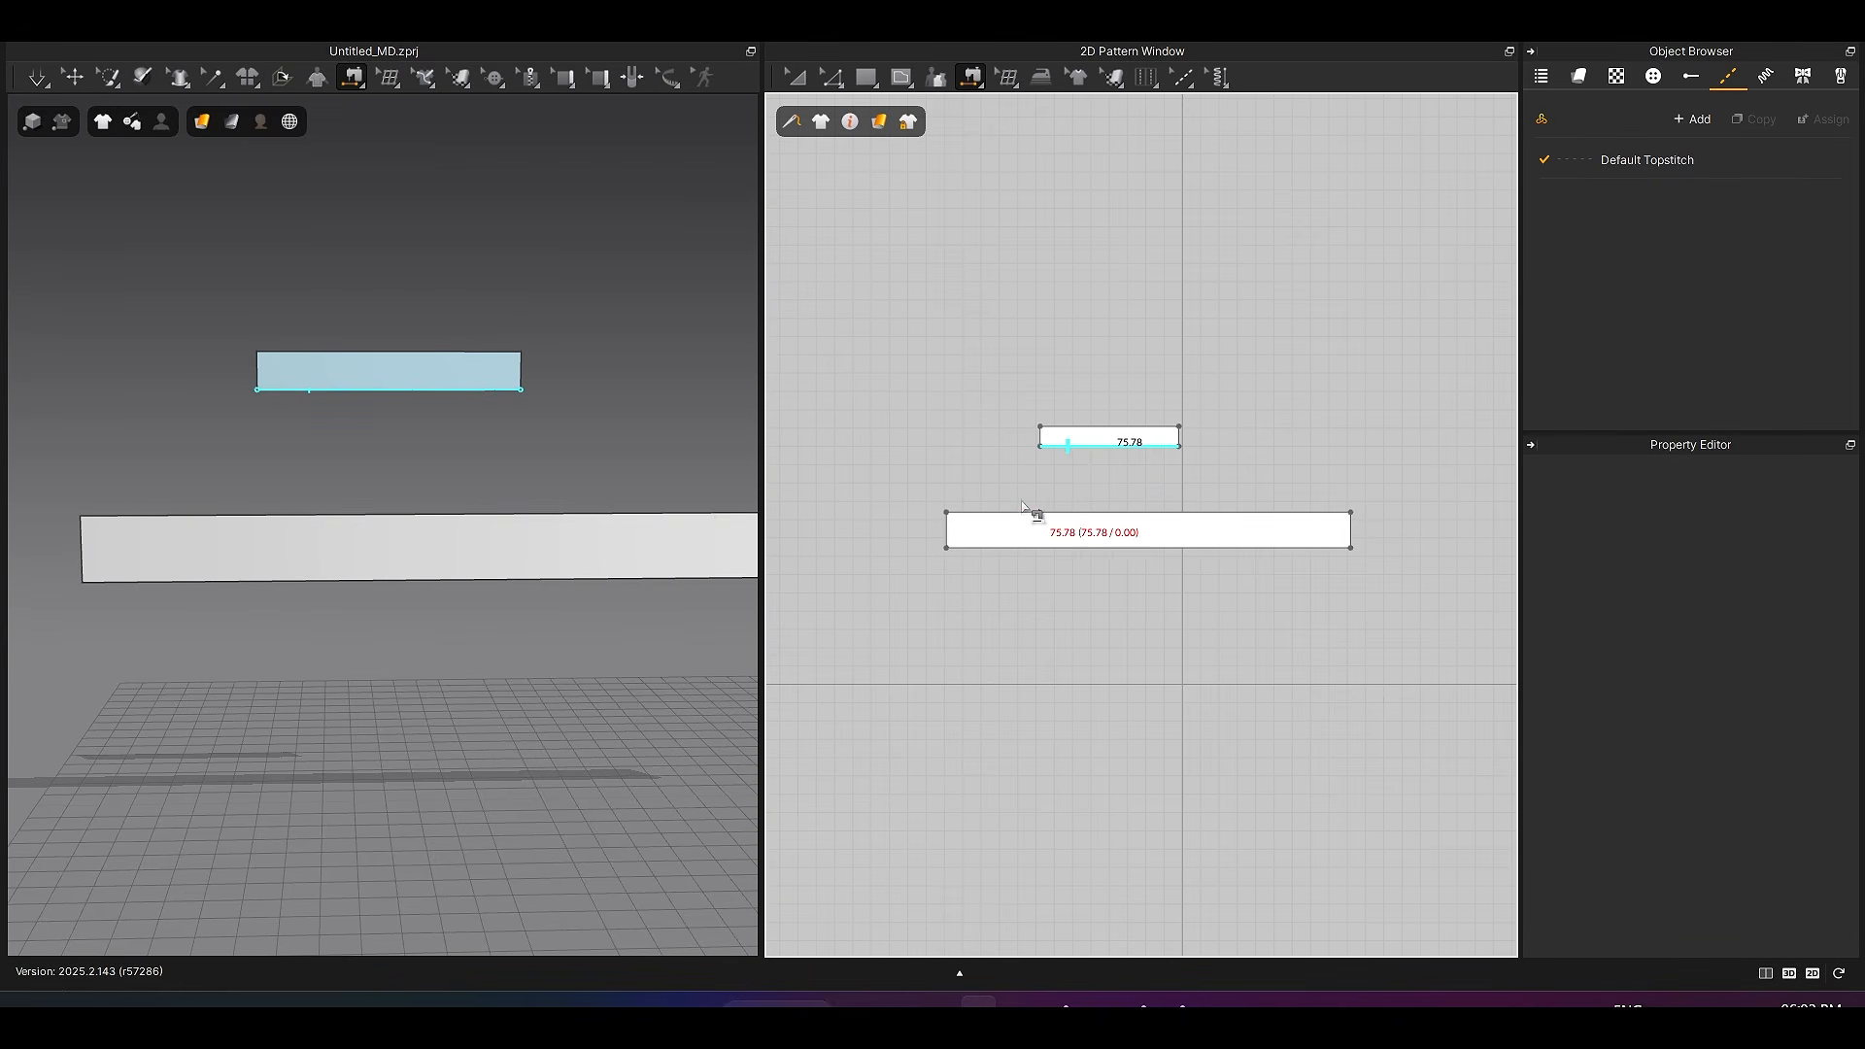
{"action": "left_click", "coordinate": [1022, 510]}
{"action": "key", "text": "space"}
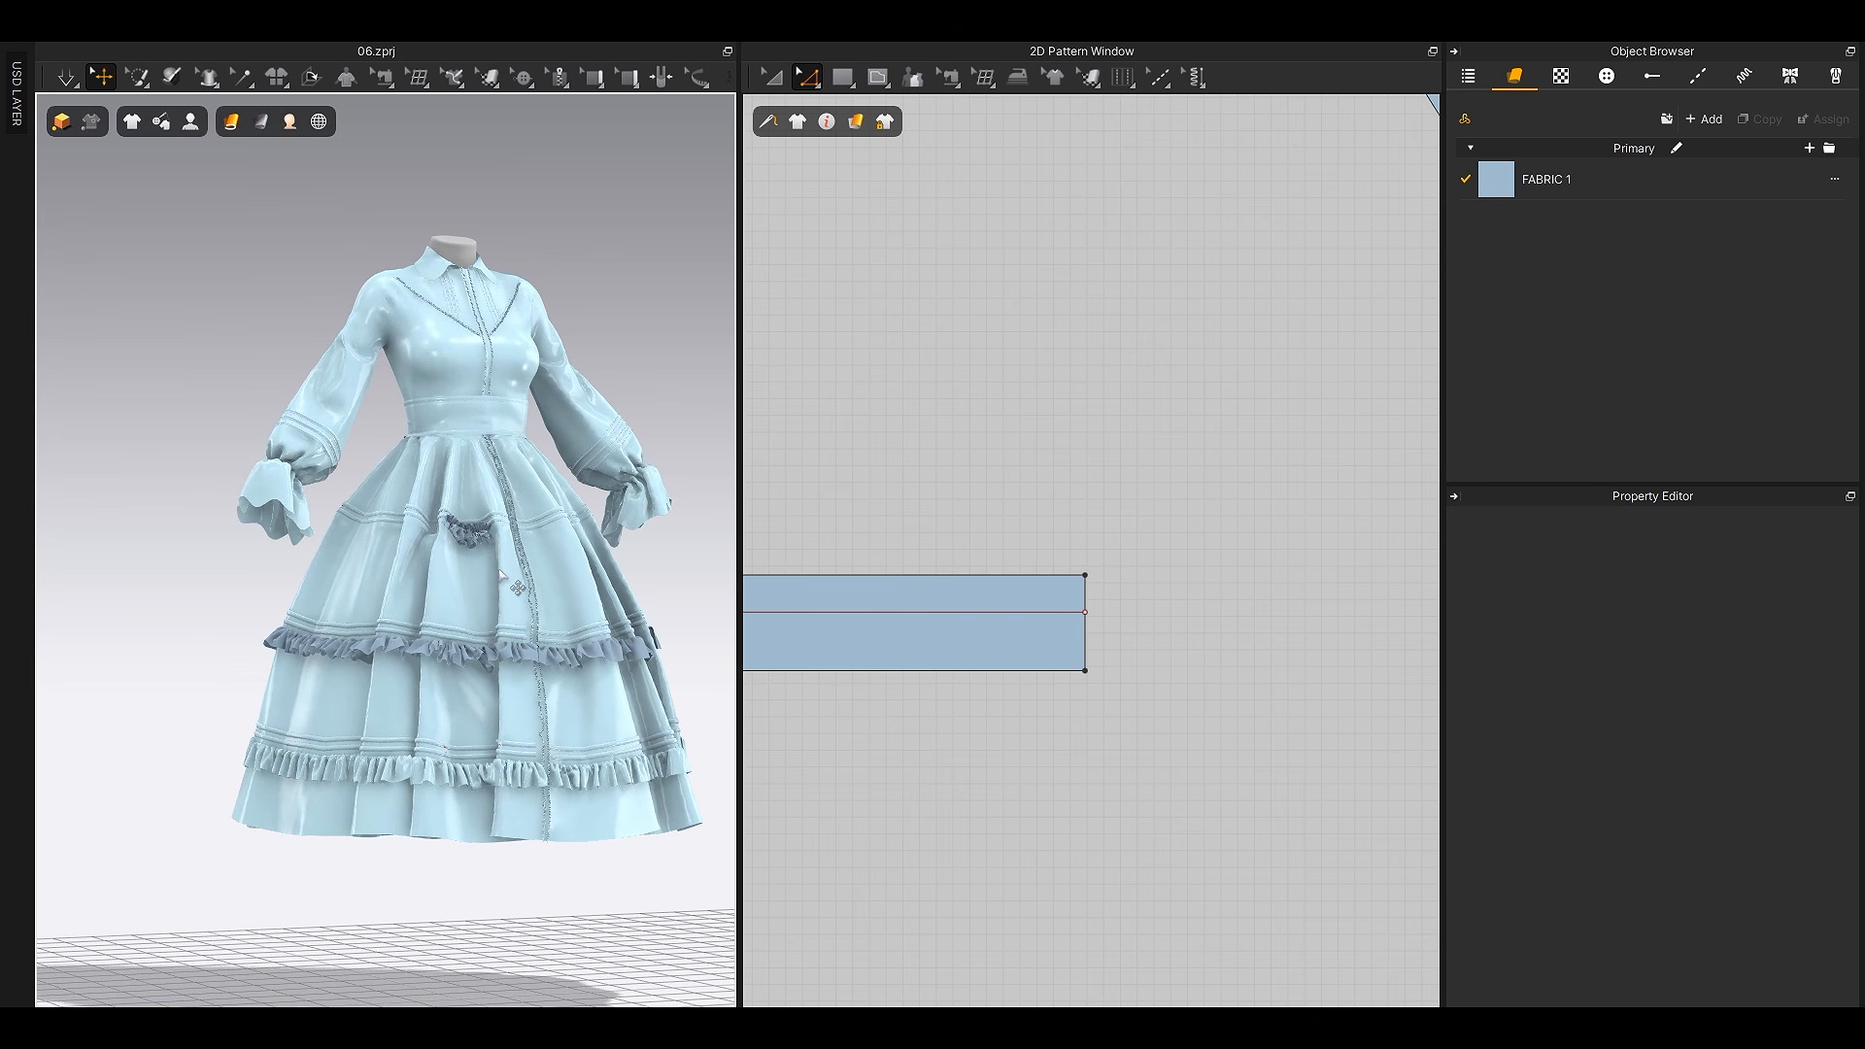
{"action": "scroll", "coordinate": [457, 554], "scroll_direction": "down", "scroll_amount": 3}
{"action": "scroll", "coordinate": [457, 555], "scroll_direction": "up", "scroll_amount": 4}
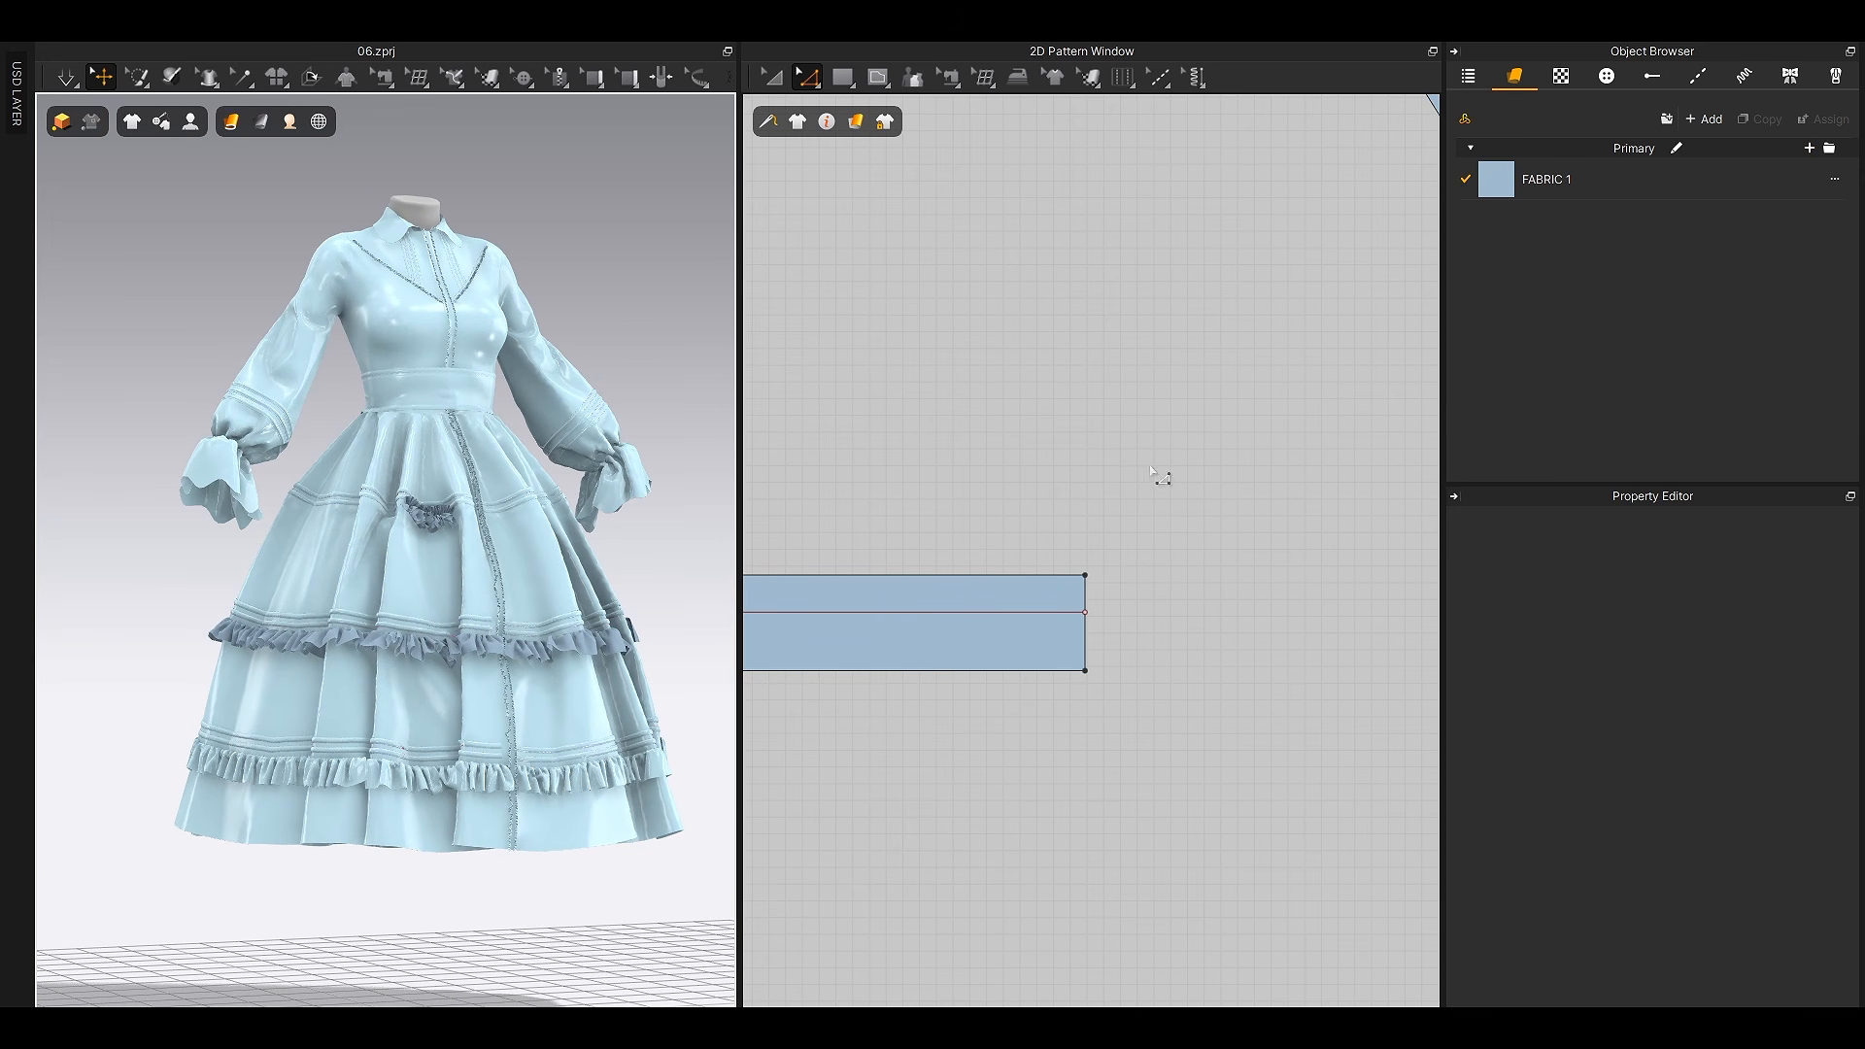
{"action": "scroll", "coordinate": [475, 581], "scroll_direction": "down", "scroll_amount": 2}
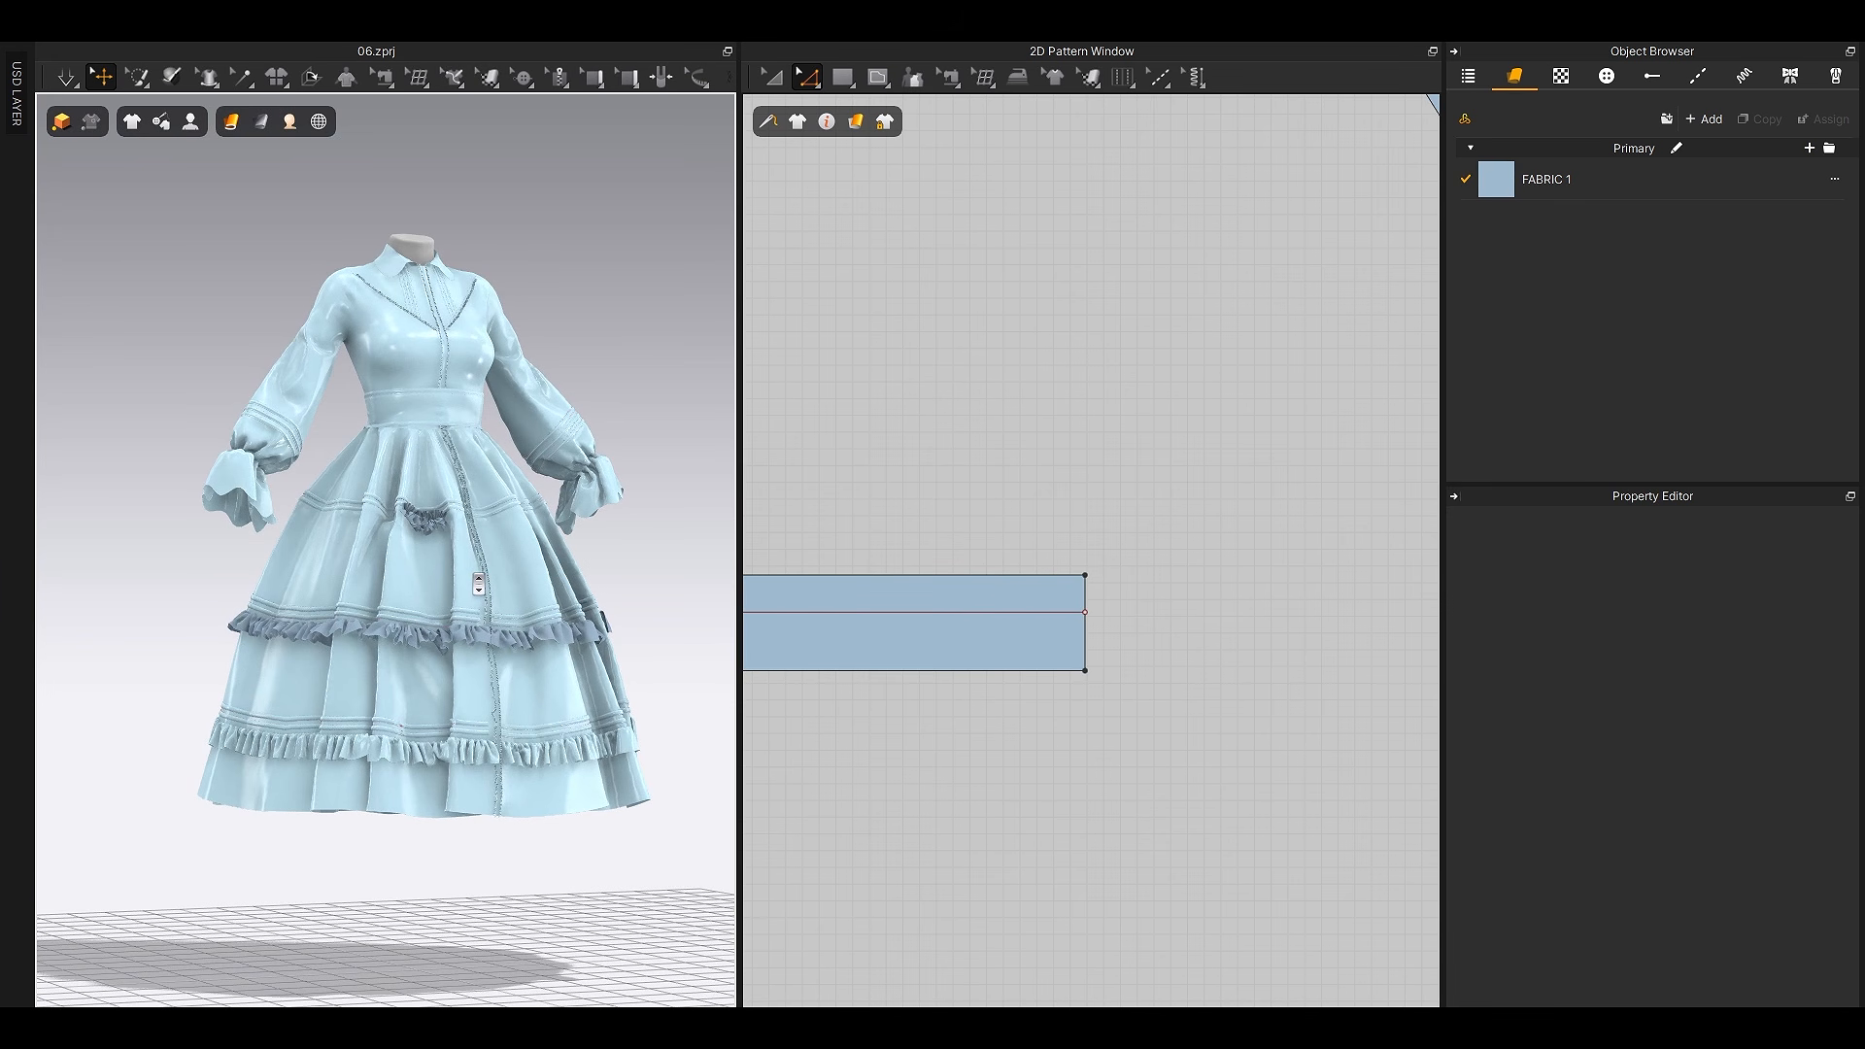
{"action": "scroll", "coordinate": [479, 584], "scroll_direction": "up", "scroll_amount": 1}
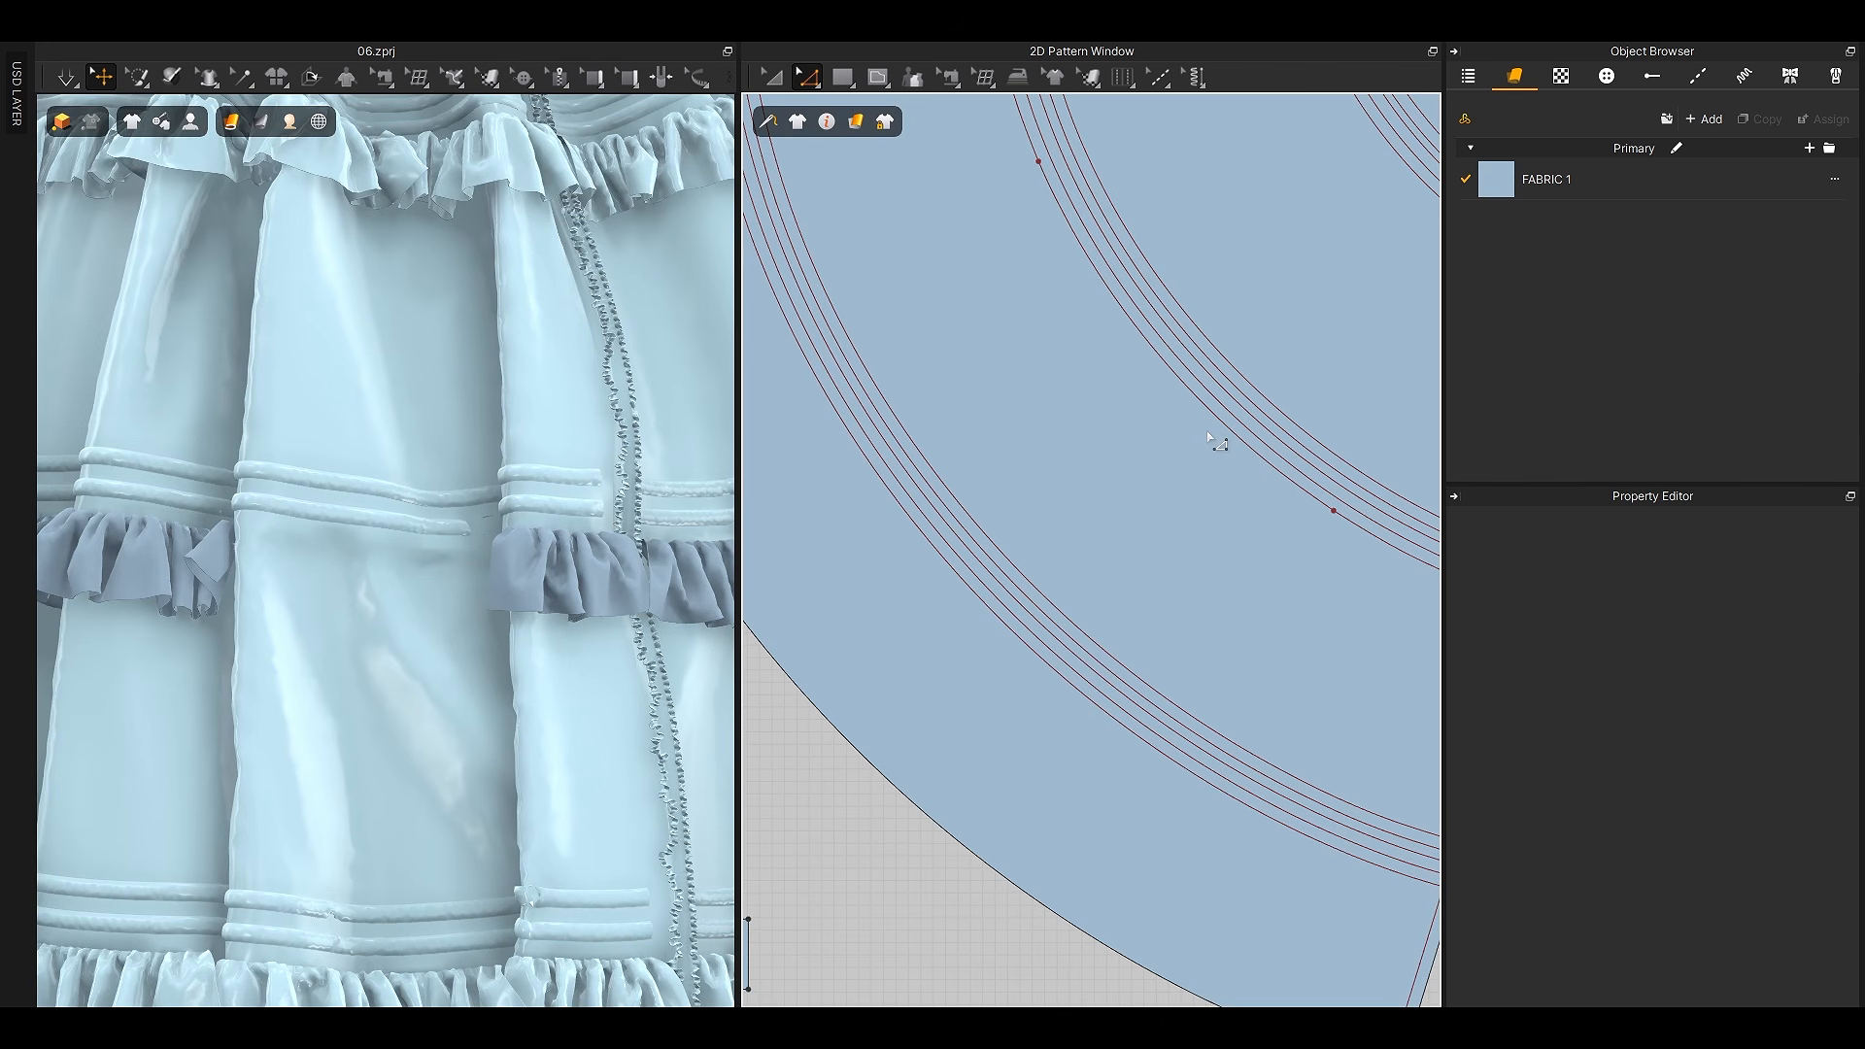
Draw a rectangular strip about 522 mm long in the gap between the existing ruffle strips
{"action": "left_click", "coordinate": [1214, 417]}
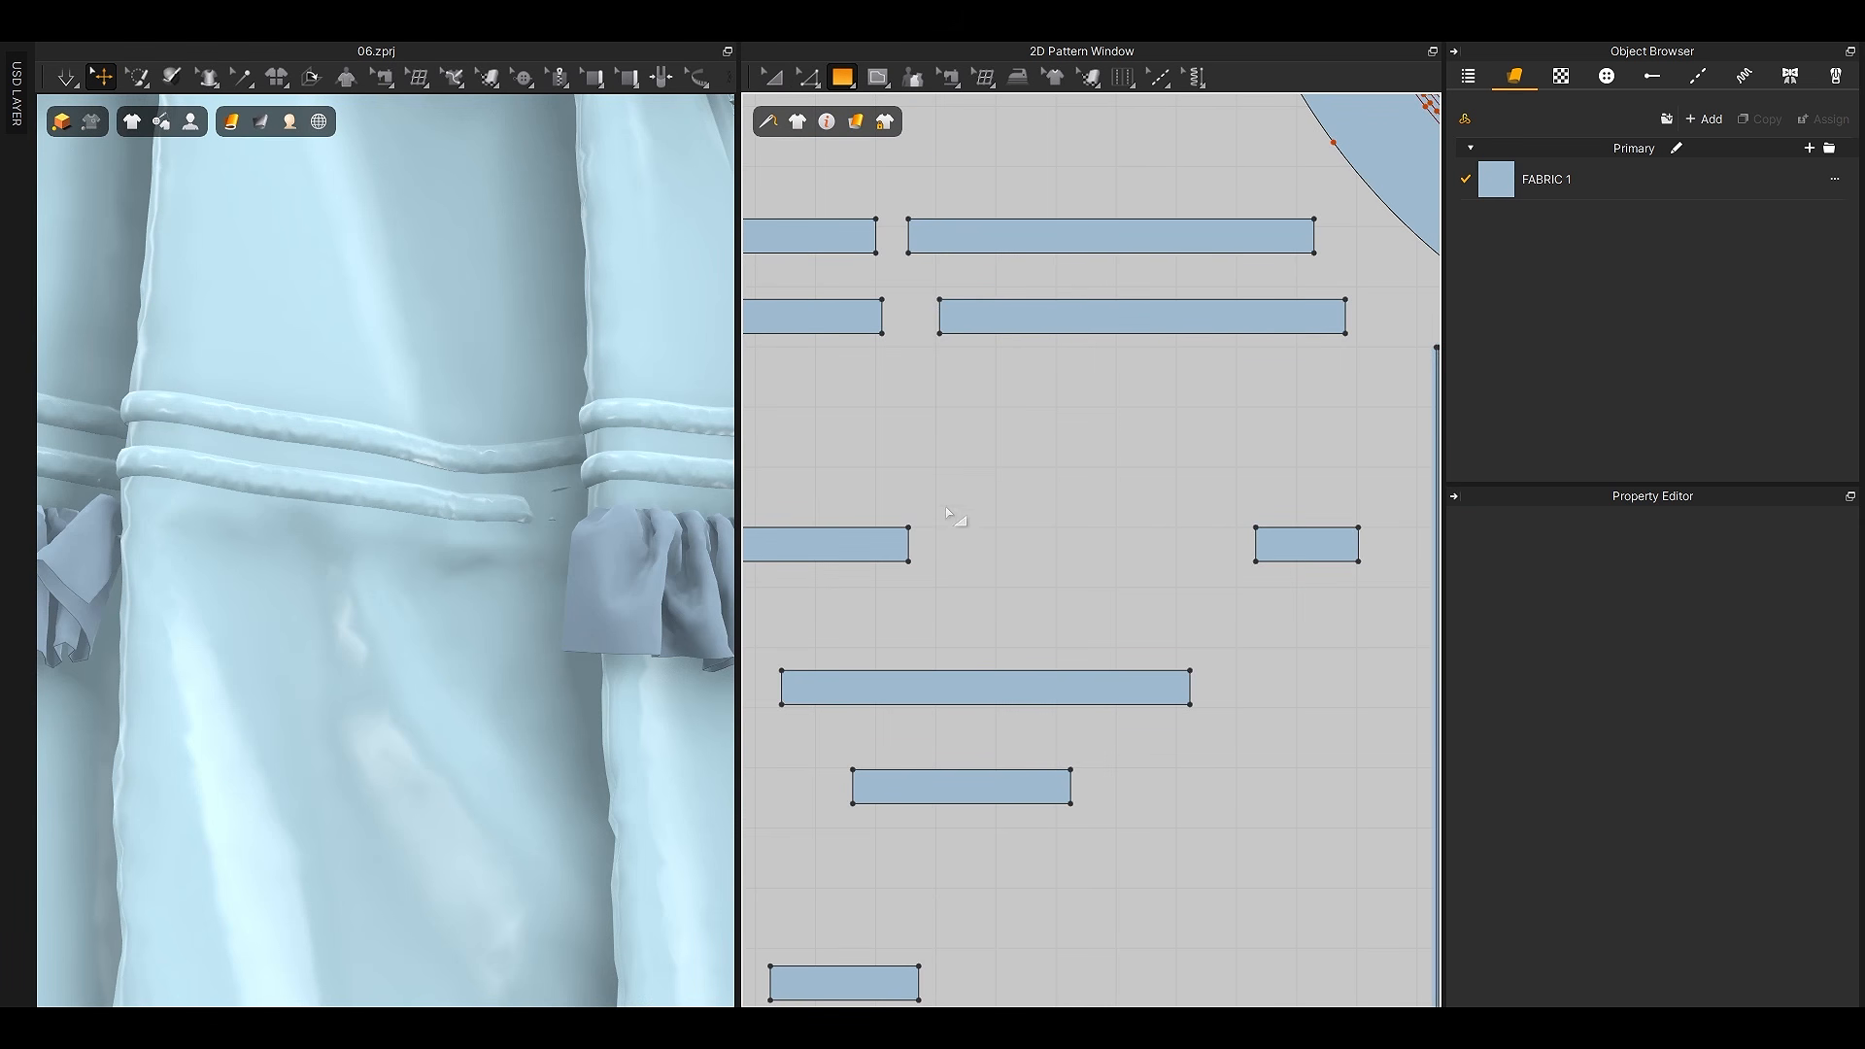
{"action": "left_click_drag", "start_coordinate": [920, 526], "coordinate": [1230, 563]}
{"action": "key", "text": "z"}
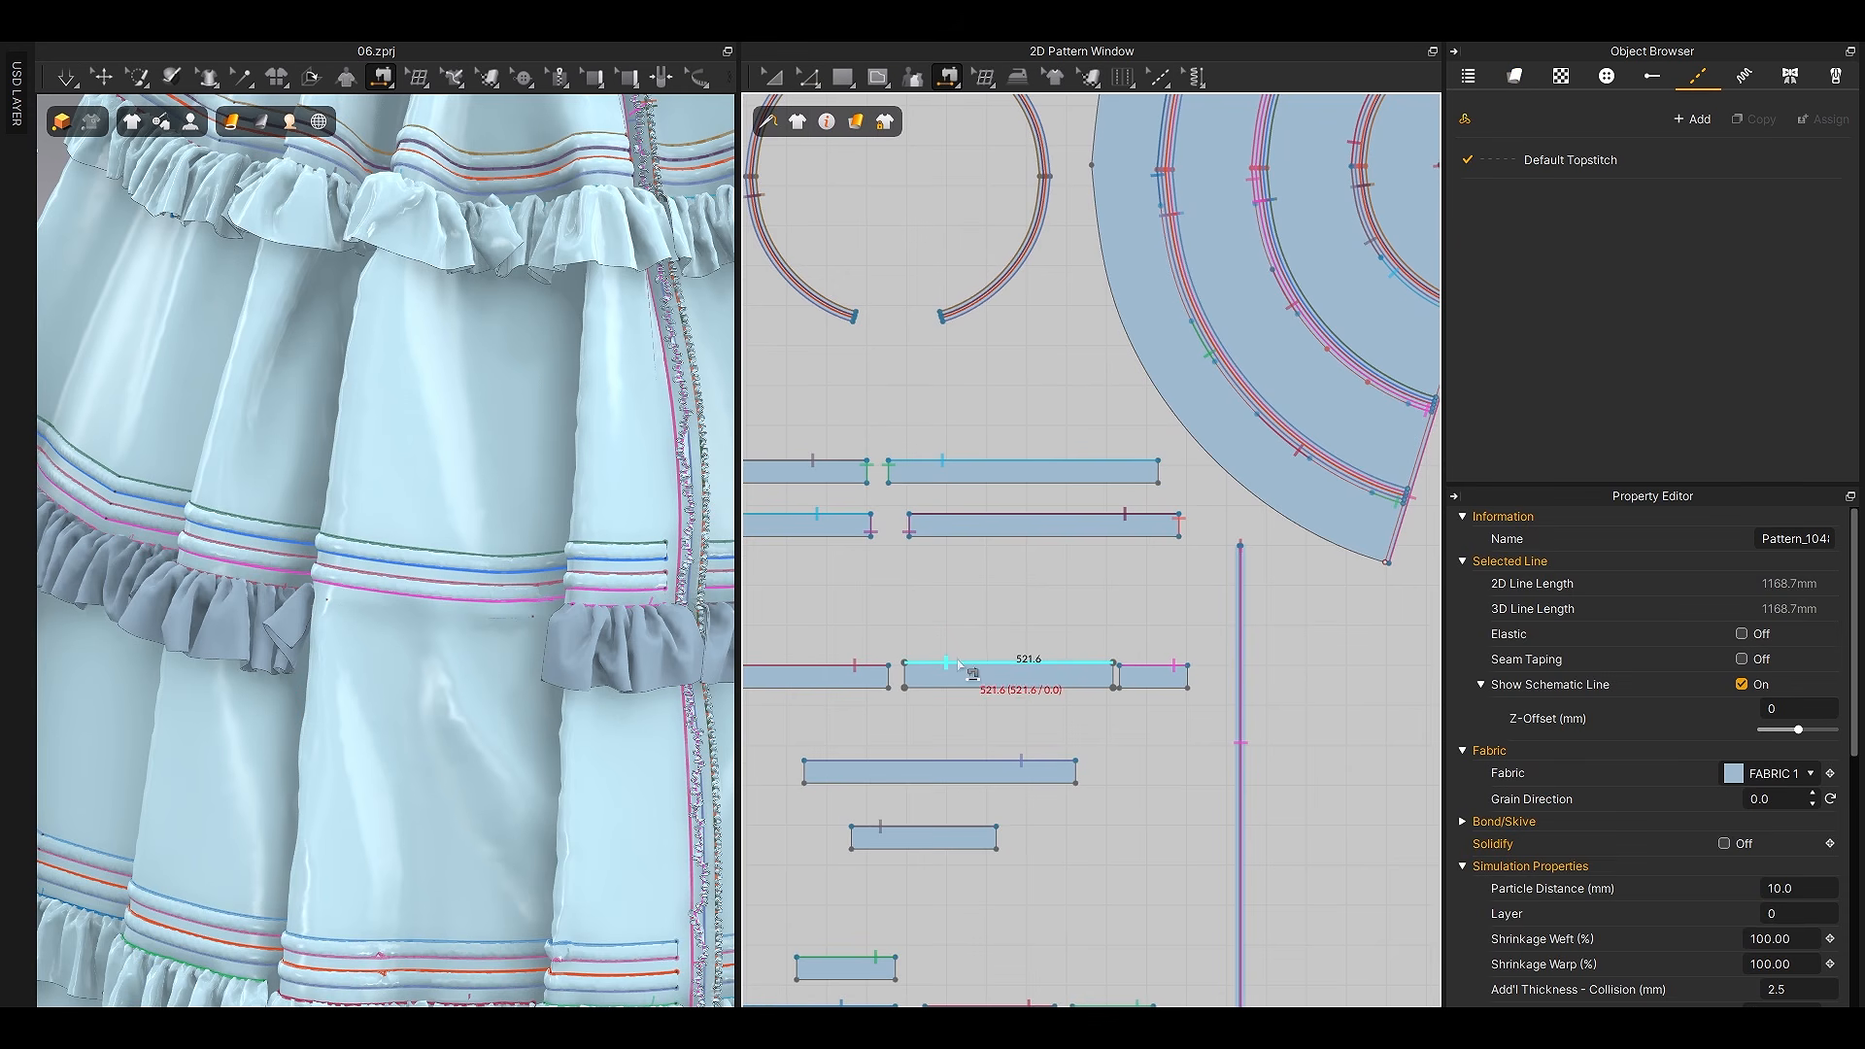
Sew the new strip's upper edge to the uncovered segment of the skirt's middle tuck row
{"action": "scroll", "coordinate": [1185, 441], "scroll_direction": "up", "scroll_amount": 5}
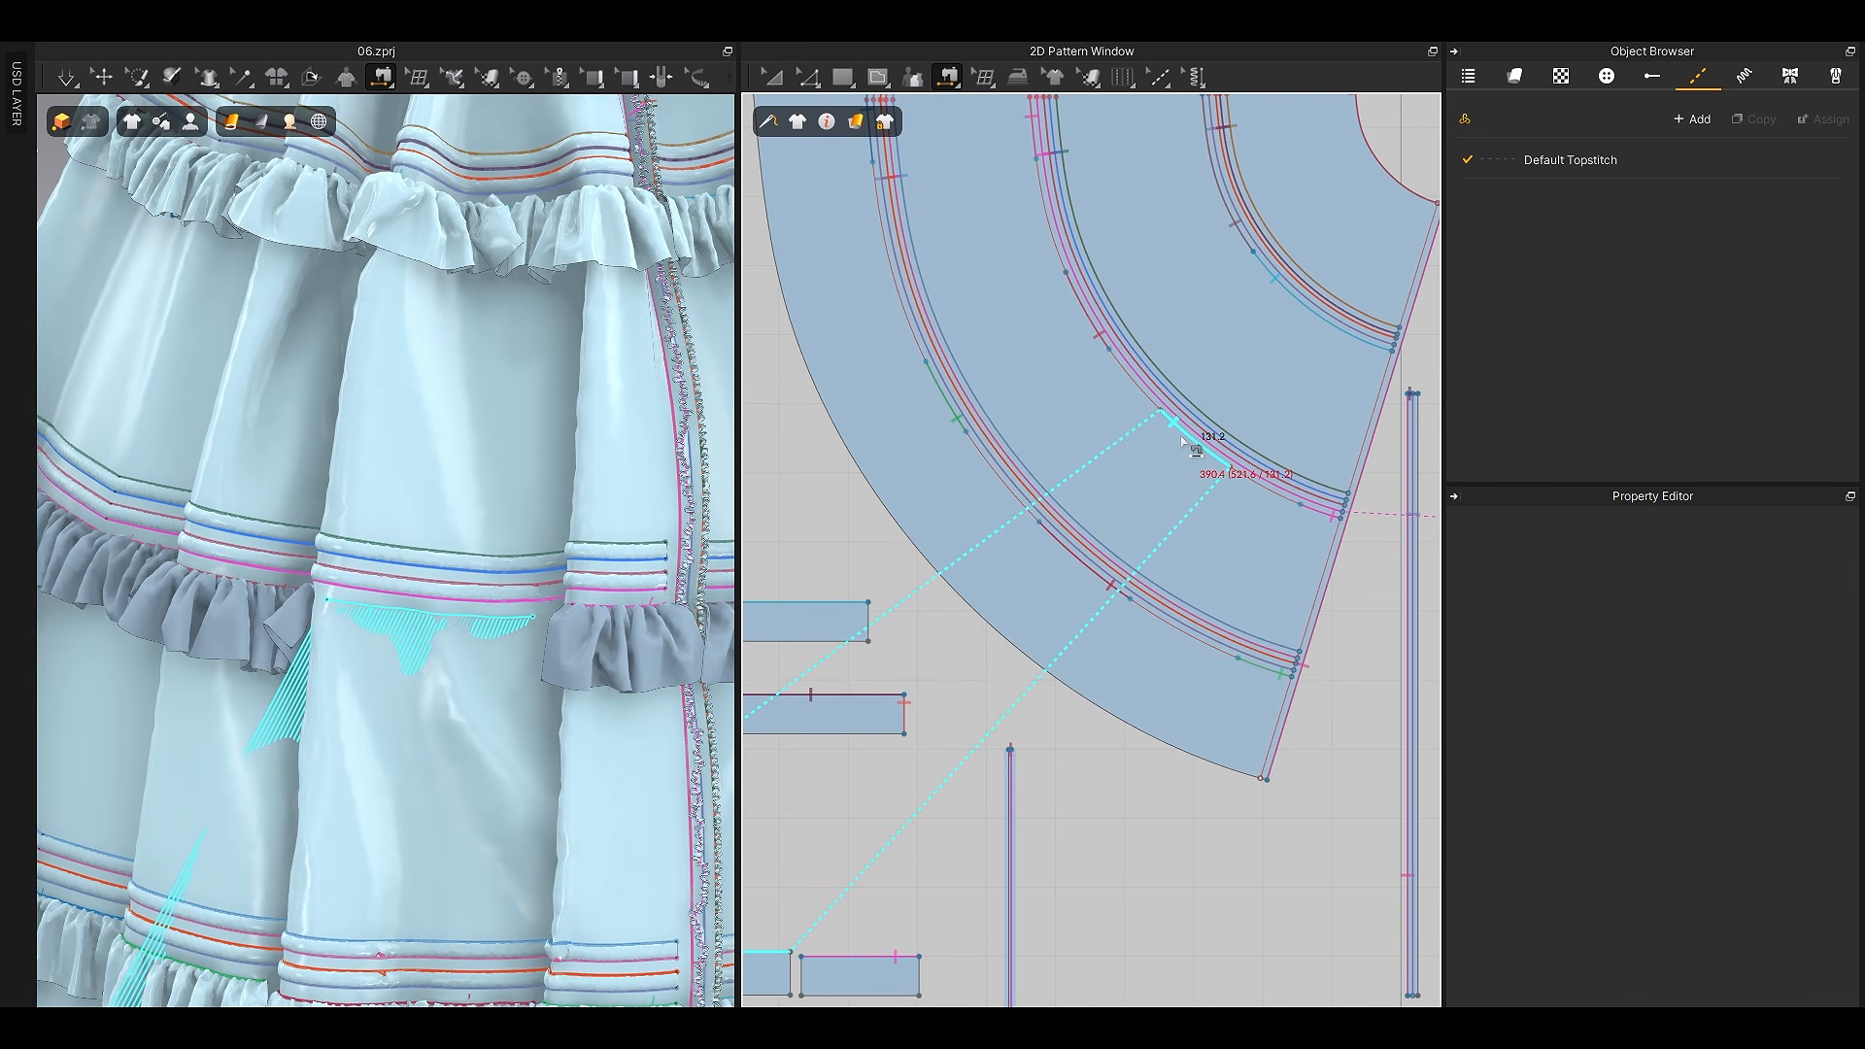
{"action": "left_click", "coordinate": [1183, 441]}
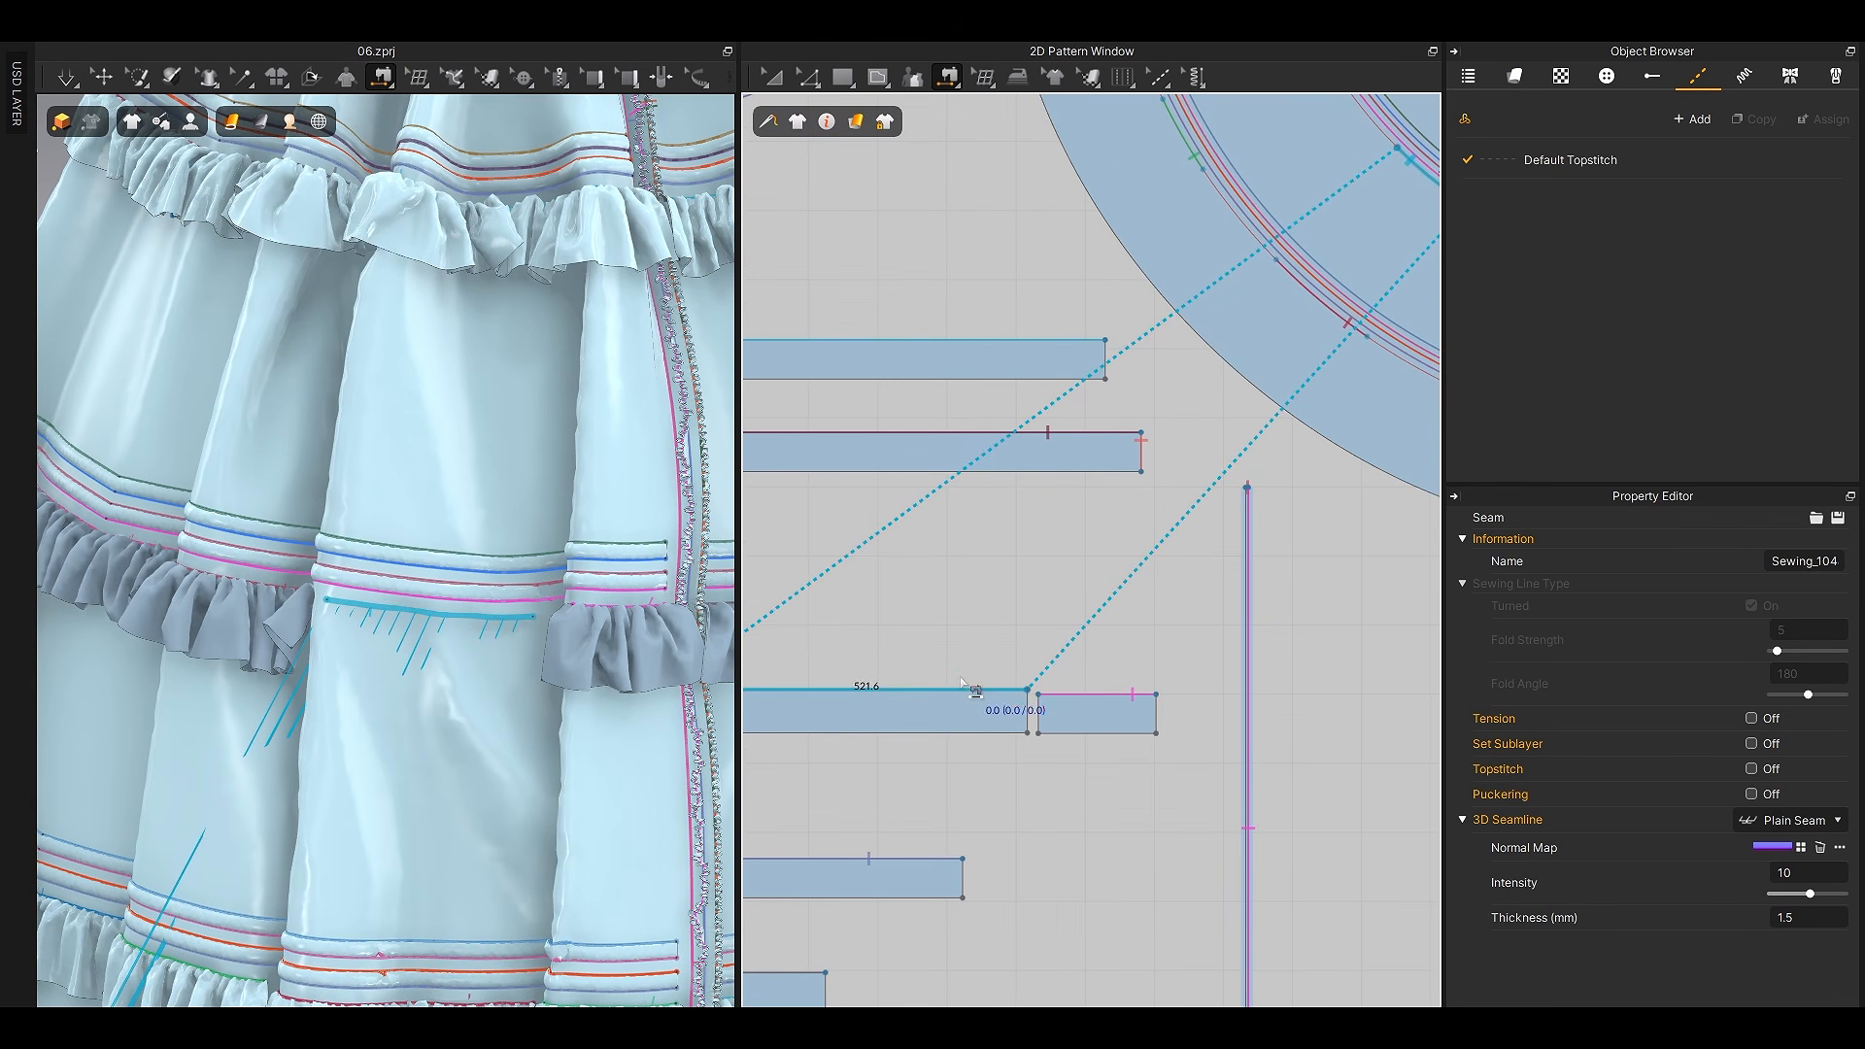
{"action": "key", "text": "z"}
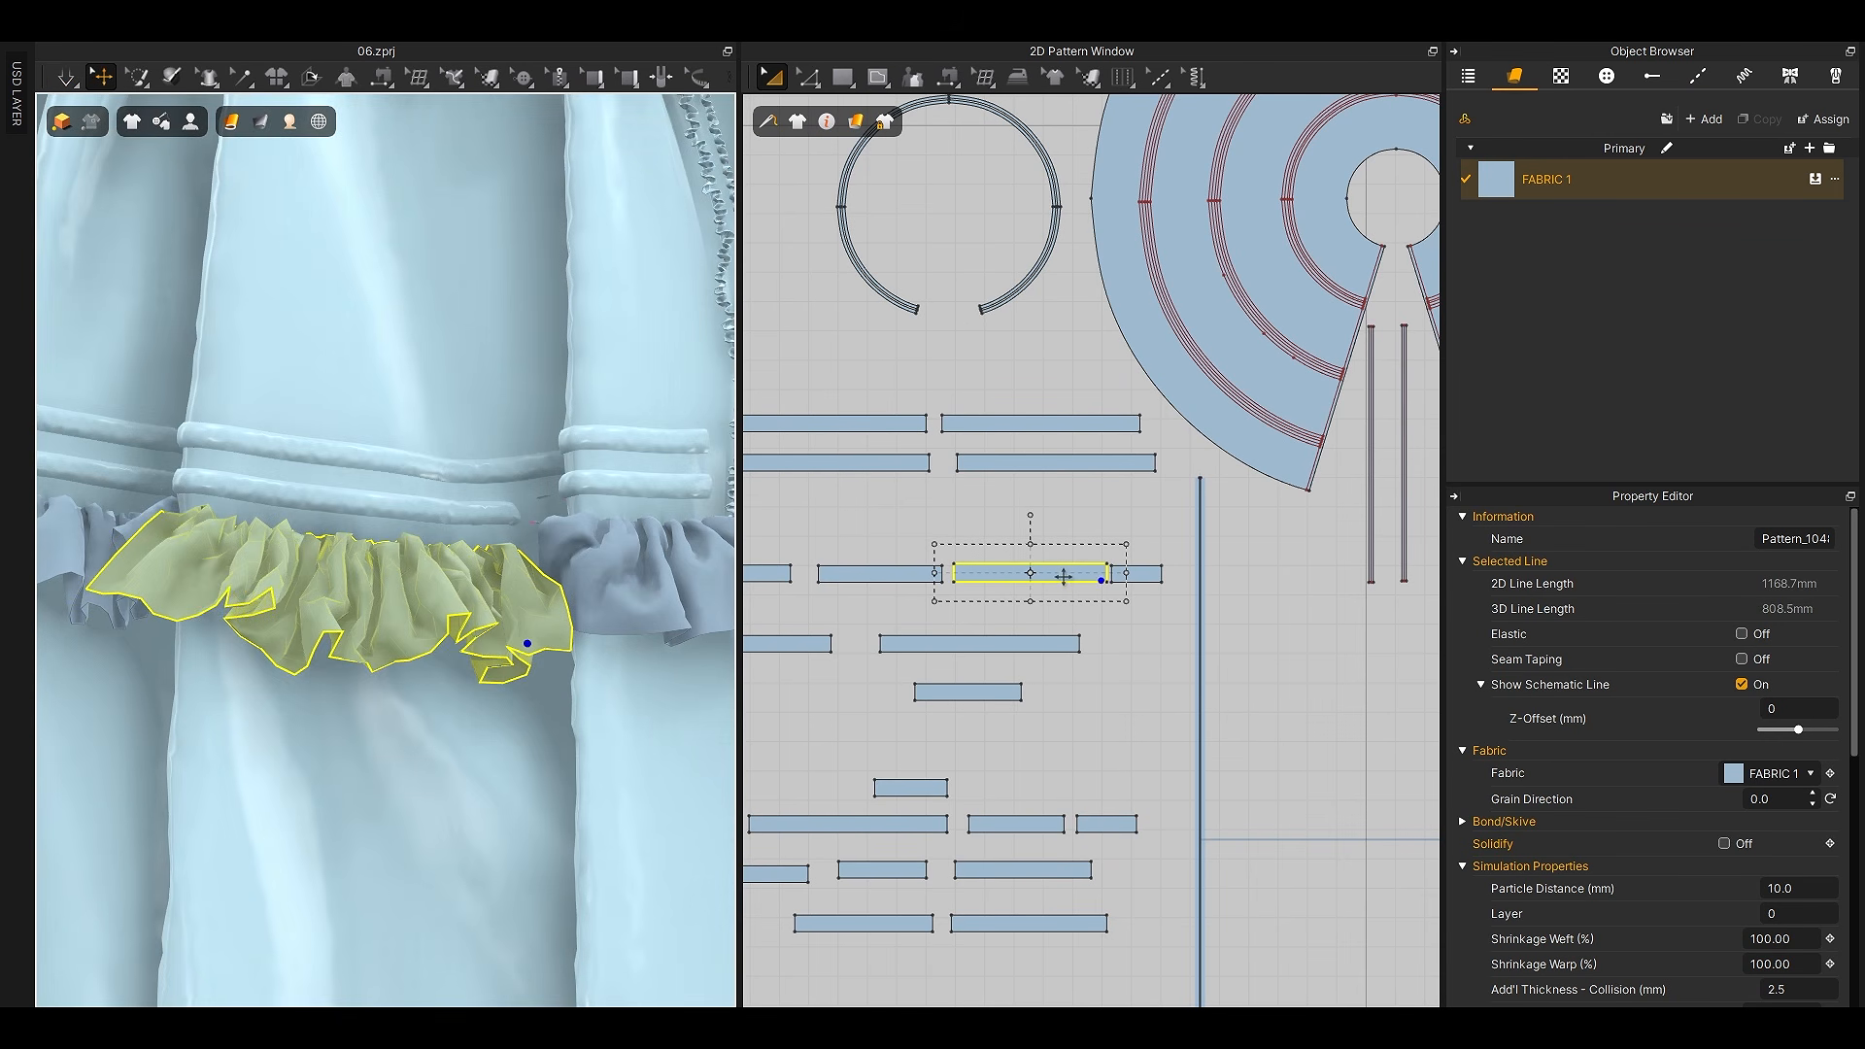
Set the middle-row ruffle strip's particle distance to 2 mm and run the simulation to refine its folds
{"action": "left_click", "coordinate": [1092, 579]}
{"action": "scroll", "coordinate": [1735, 819], "scroll_direction": "down", "scroll_amount": 1}
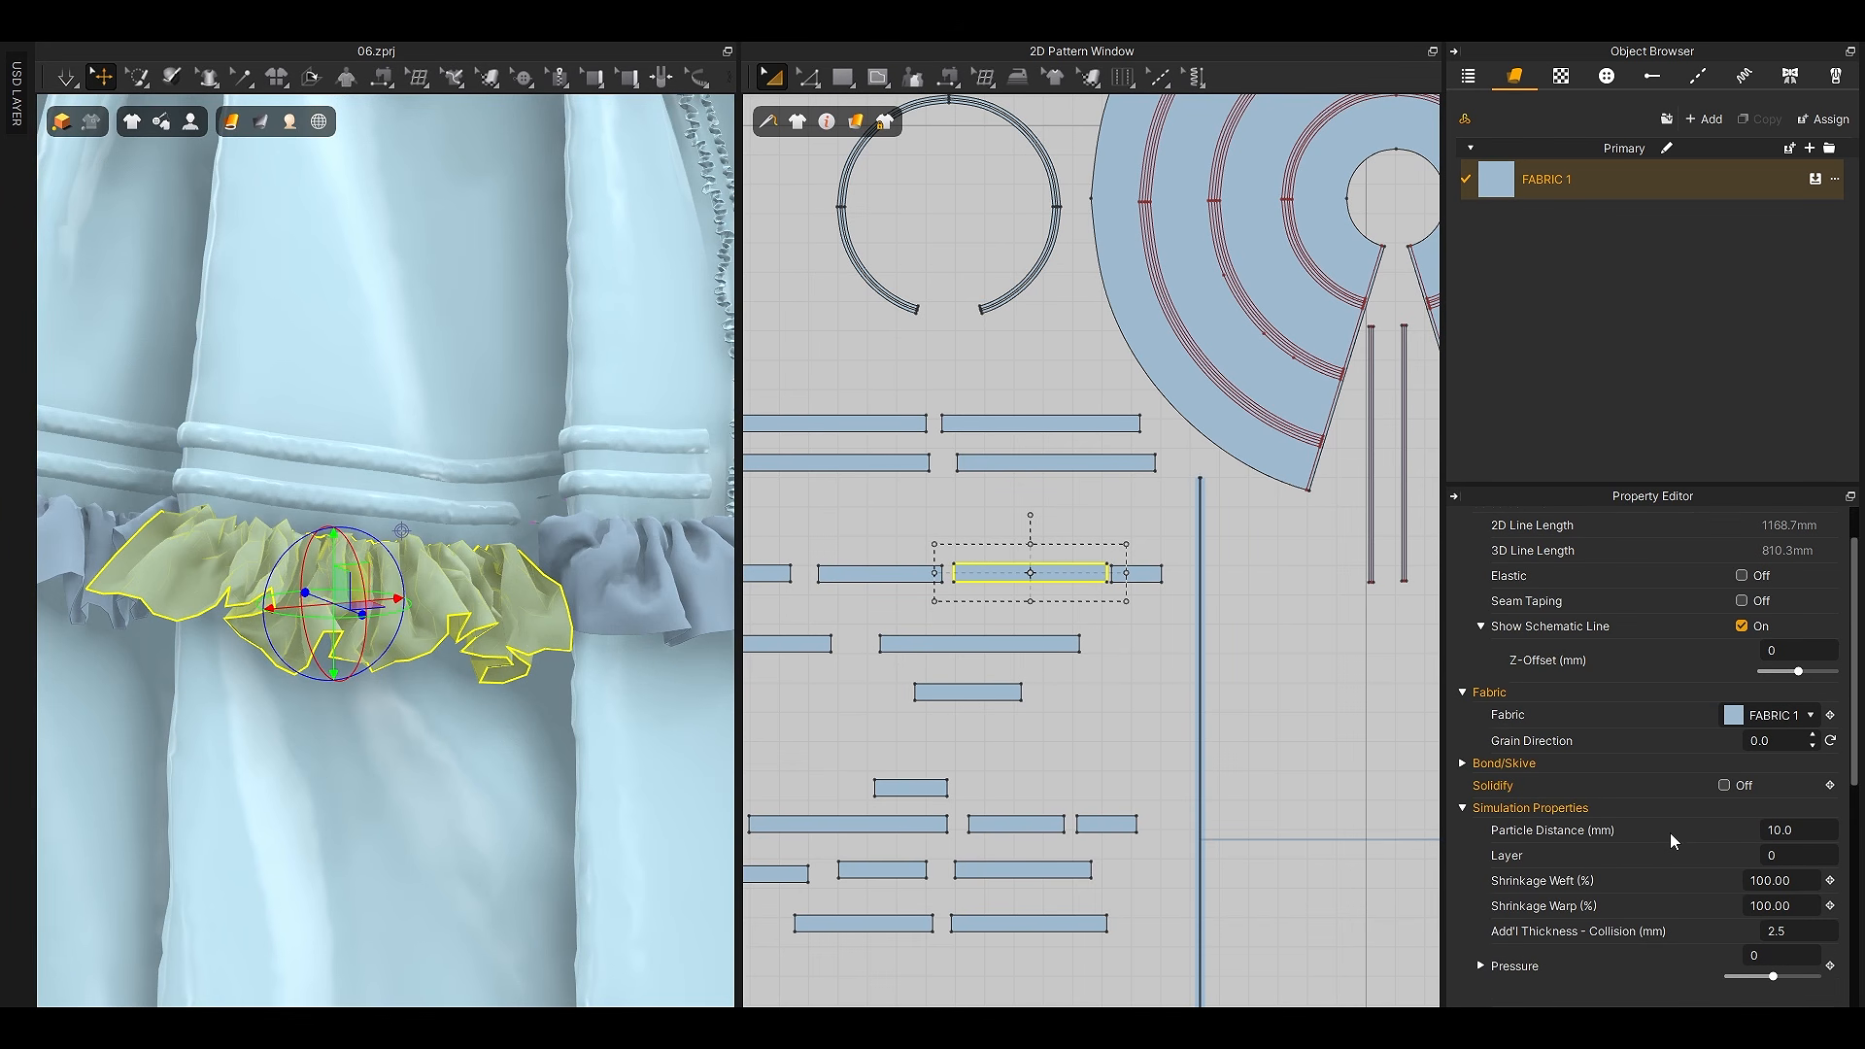
{"action": "double_click", "coordinate": [1792, 832]}
{"action": "type", "text": "2"}
{"action": "key", "text": "Return"}
{"action": "left_click", "coordinate": [1269, 695]}
{"action": "key", "text": "space"}
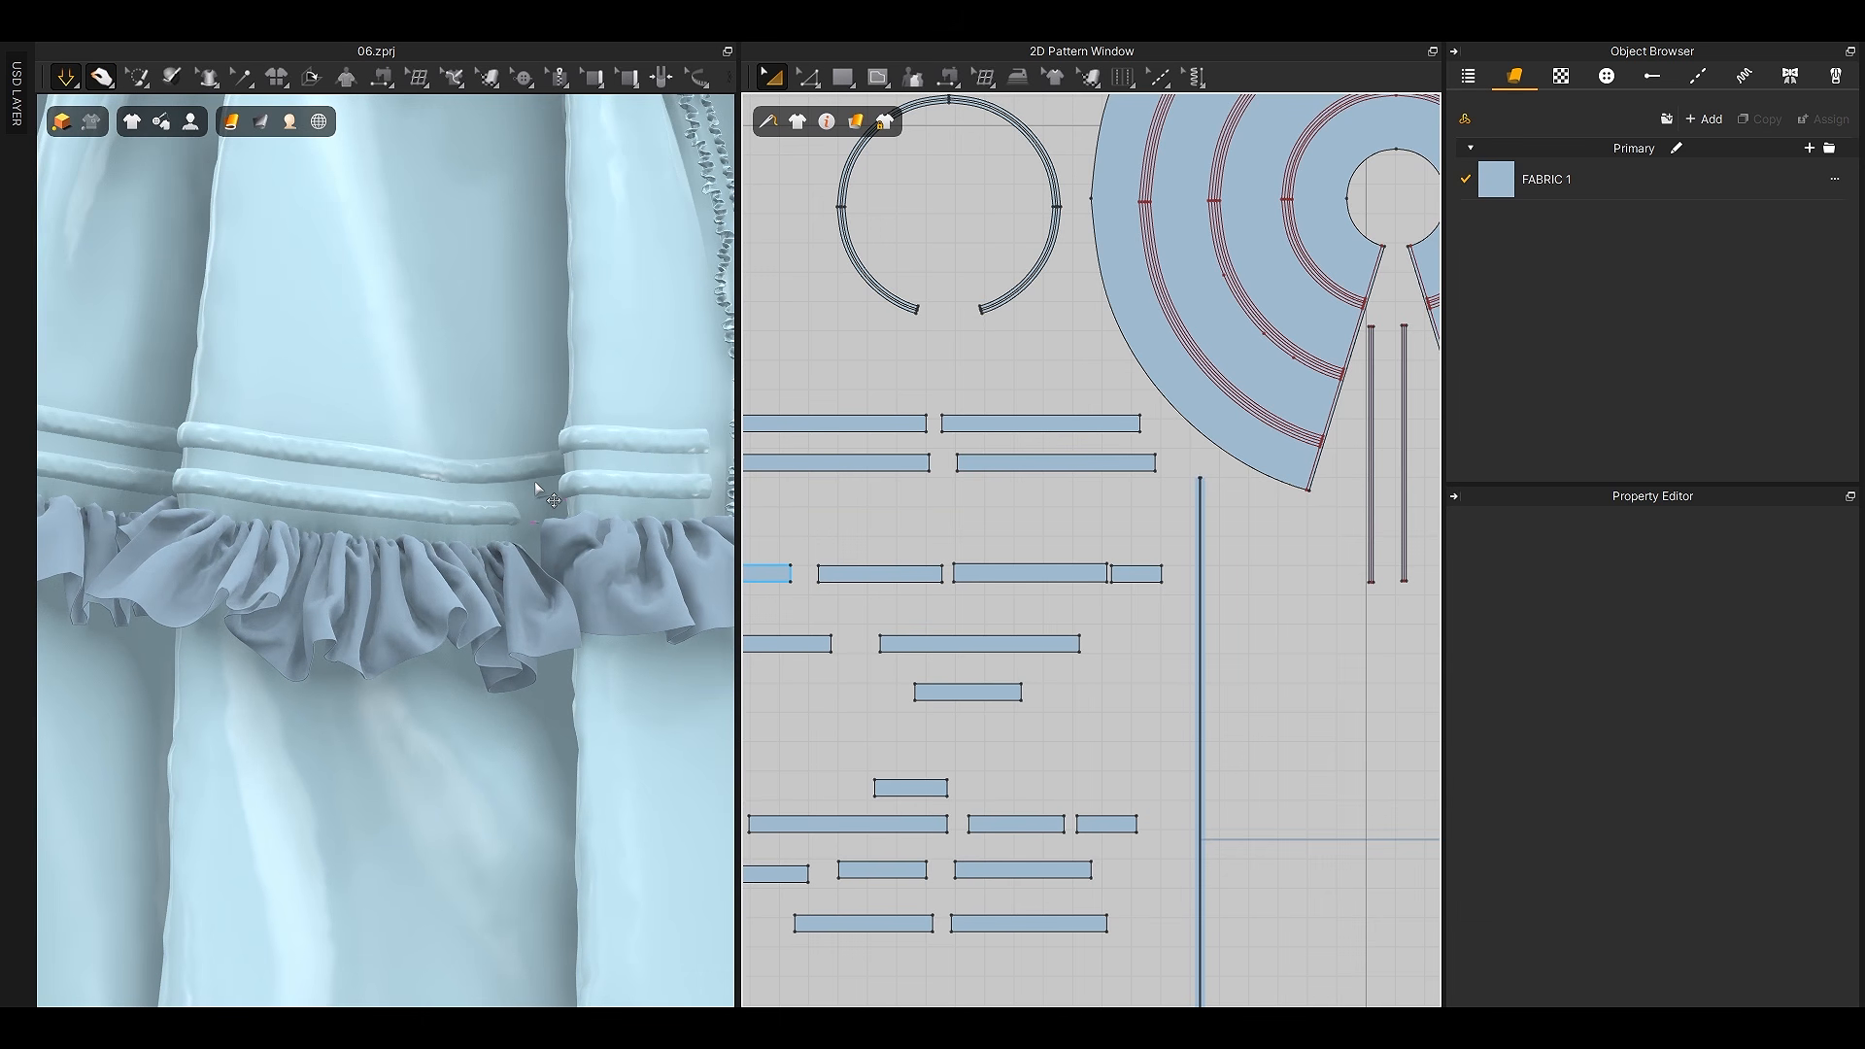
{"action": "key", "text": "space"}
Draw another rectangular strip about 702 mm long in the empty area above the existing ruffle strips
{"action": "scroll", "coordinate": [495, 633], "scroll_direction": "down", "scroll_amount": 5}
{"action": "right_click_drag", "start_coordinate": [475, 637], "coordinate": [274, 660]}
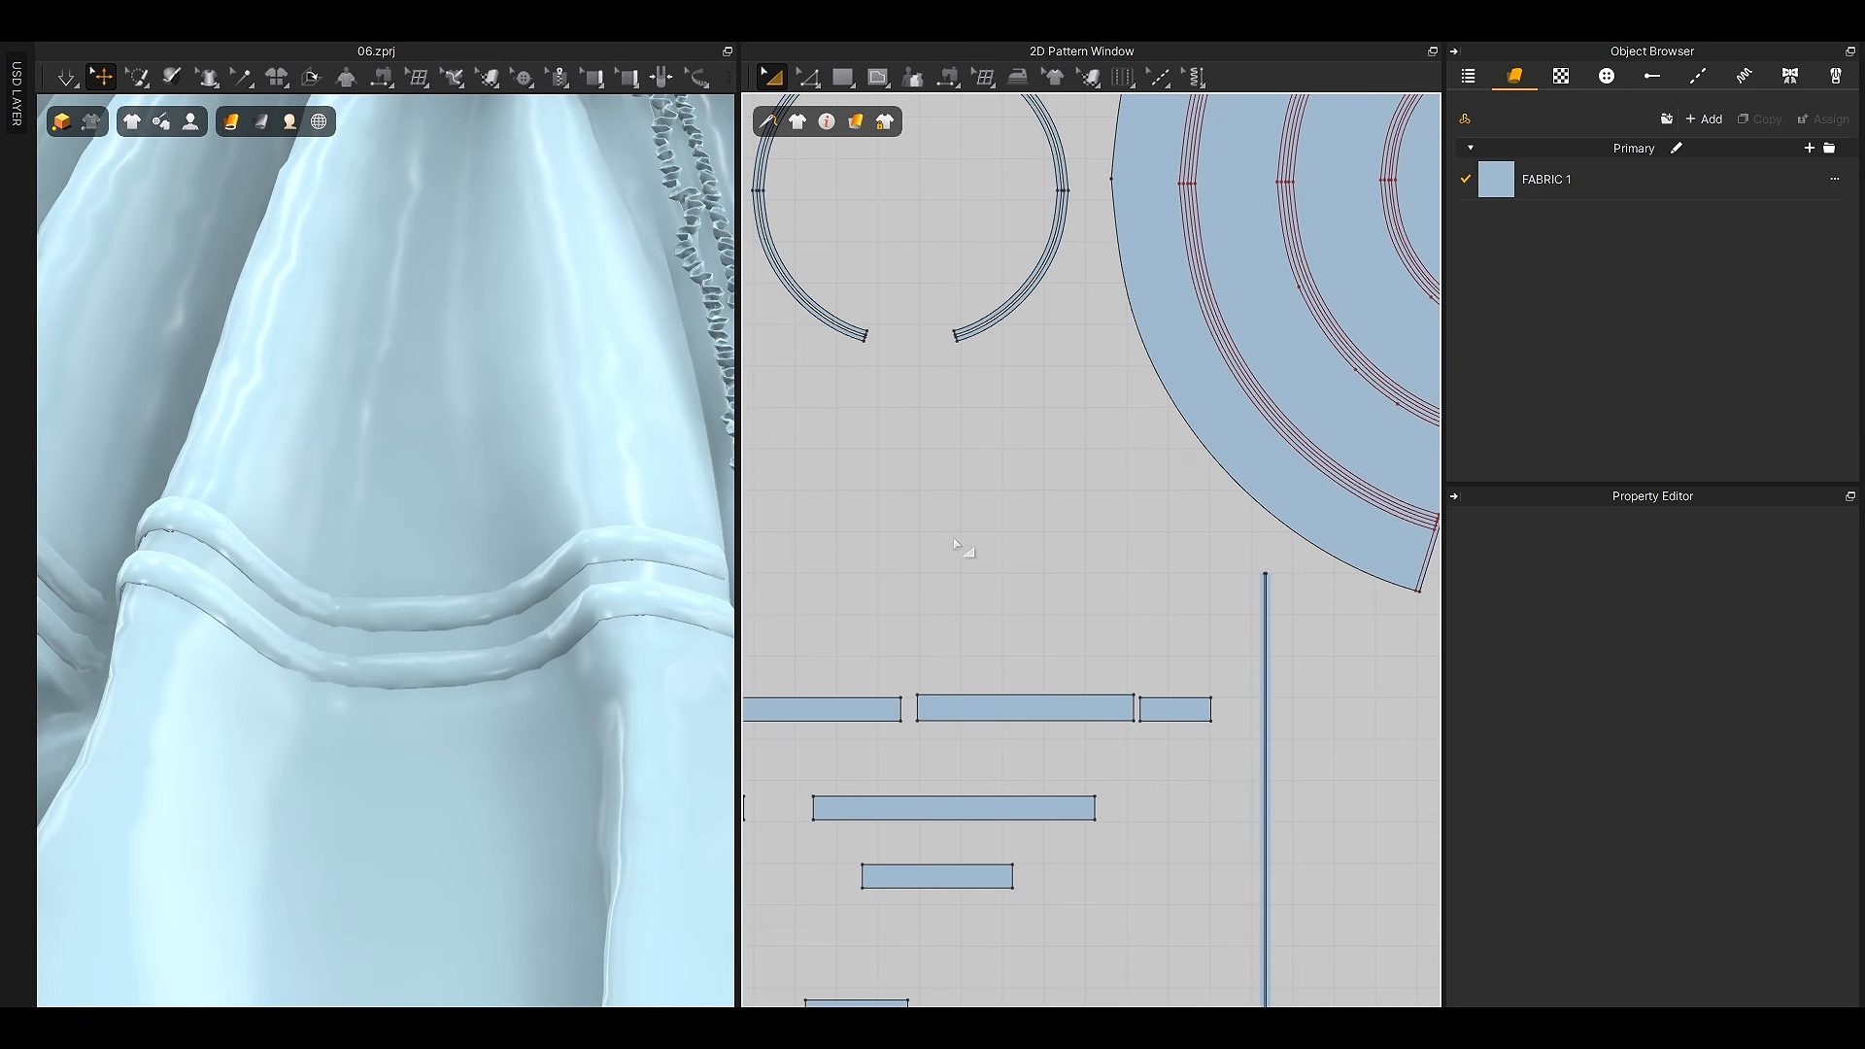
{"action": "key", "text": "s"}
{"action": "left_click_drag", "start_coordinate": [875, 526], "coordinate": [1194, 554]}
{"action": "scroll", "coordinate": [1185, 491], "scroll_direction": "down", "scroll_amount": 3}
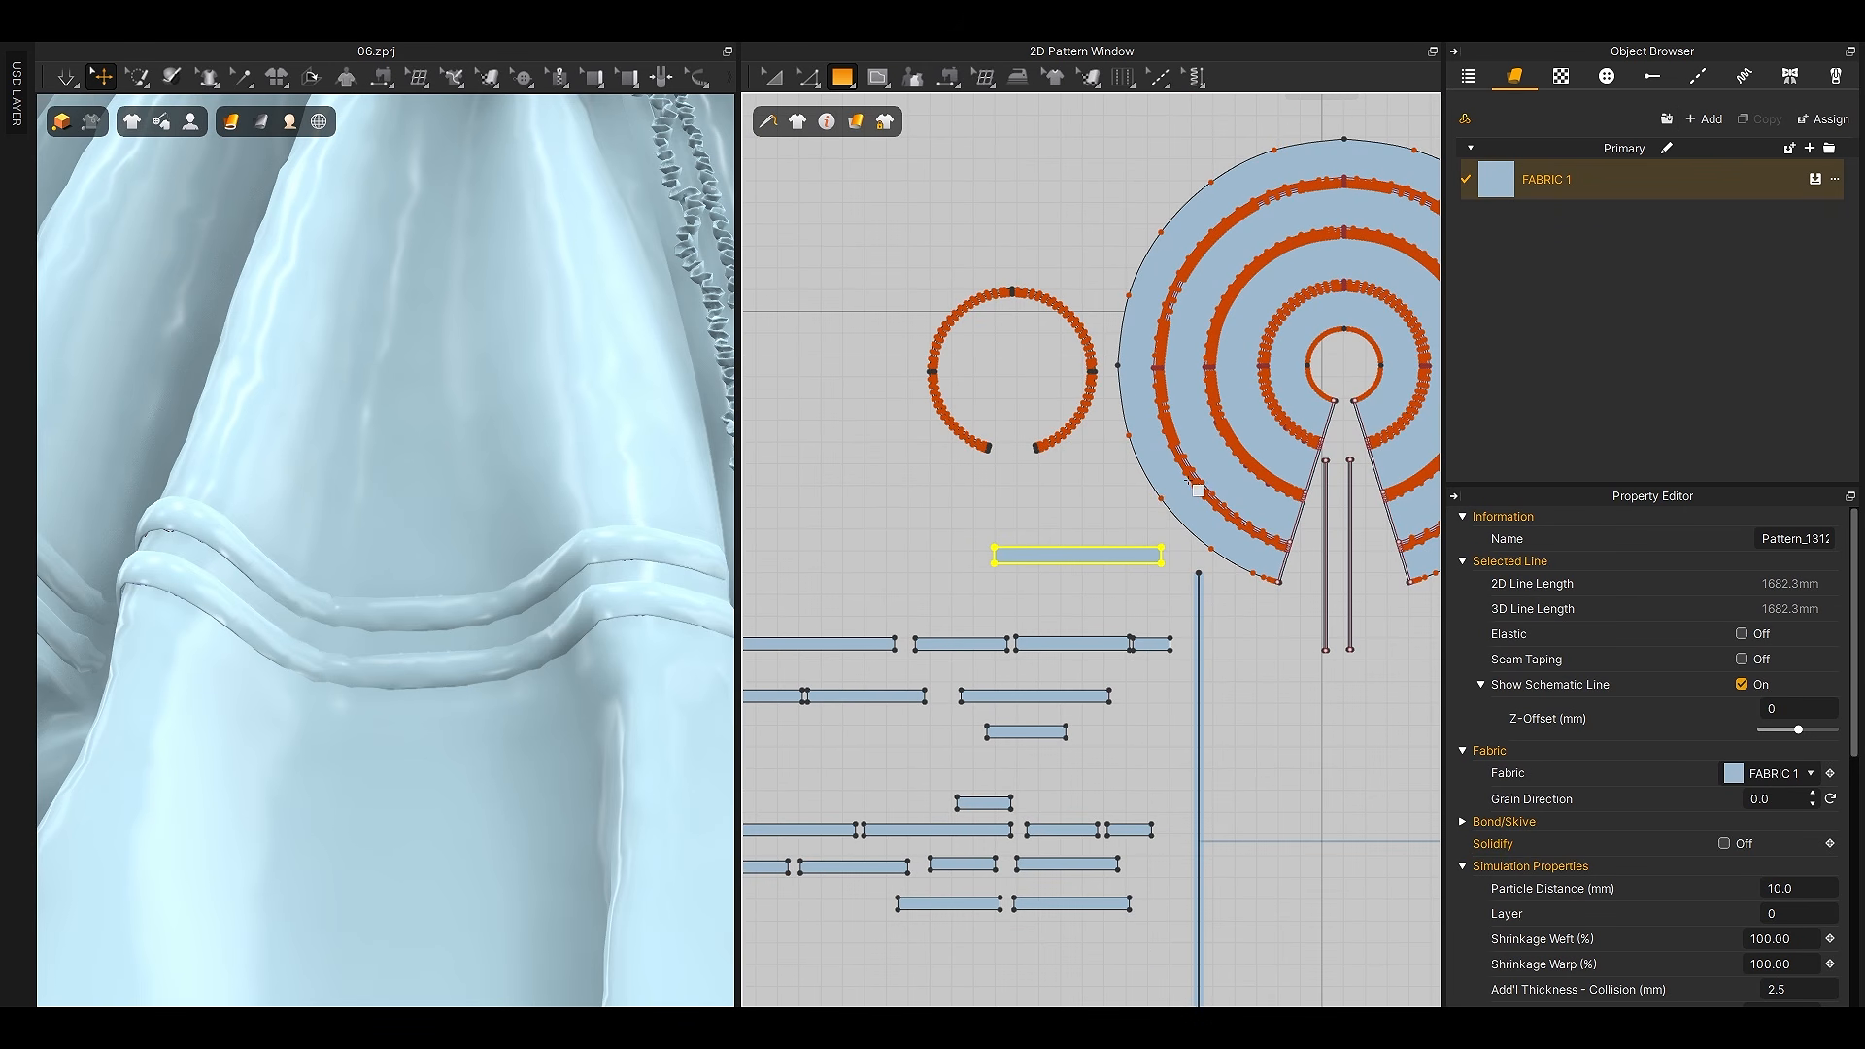
{"action": "scroll", "coordinate": [1257, 479], "scroll_direction": "up", "scroll_amount": 10}
{"action": "key", "text": "z"}
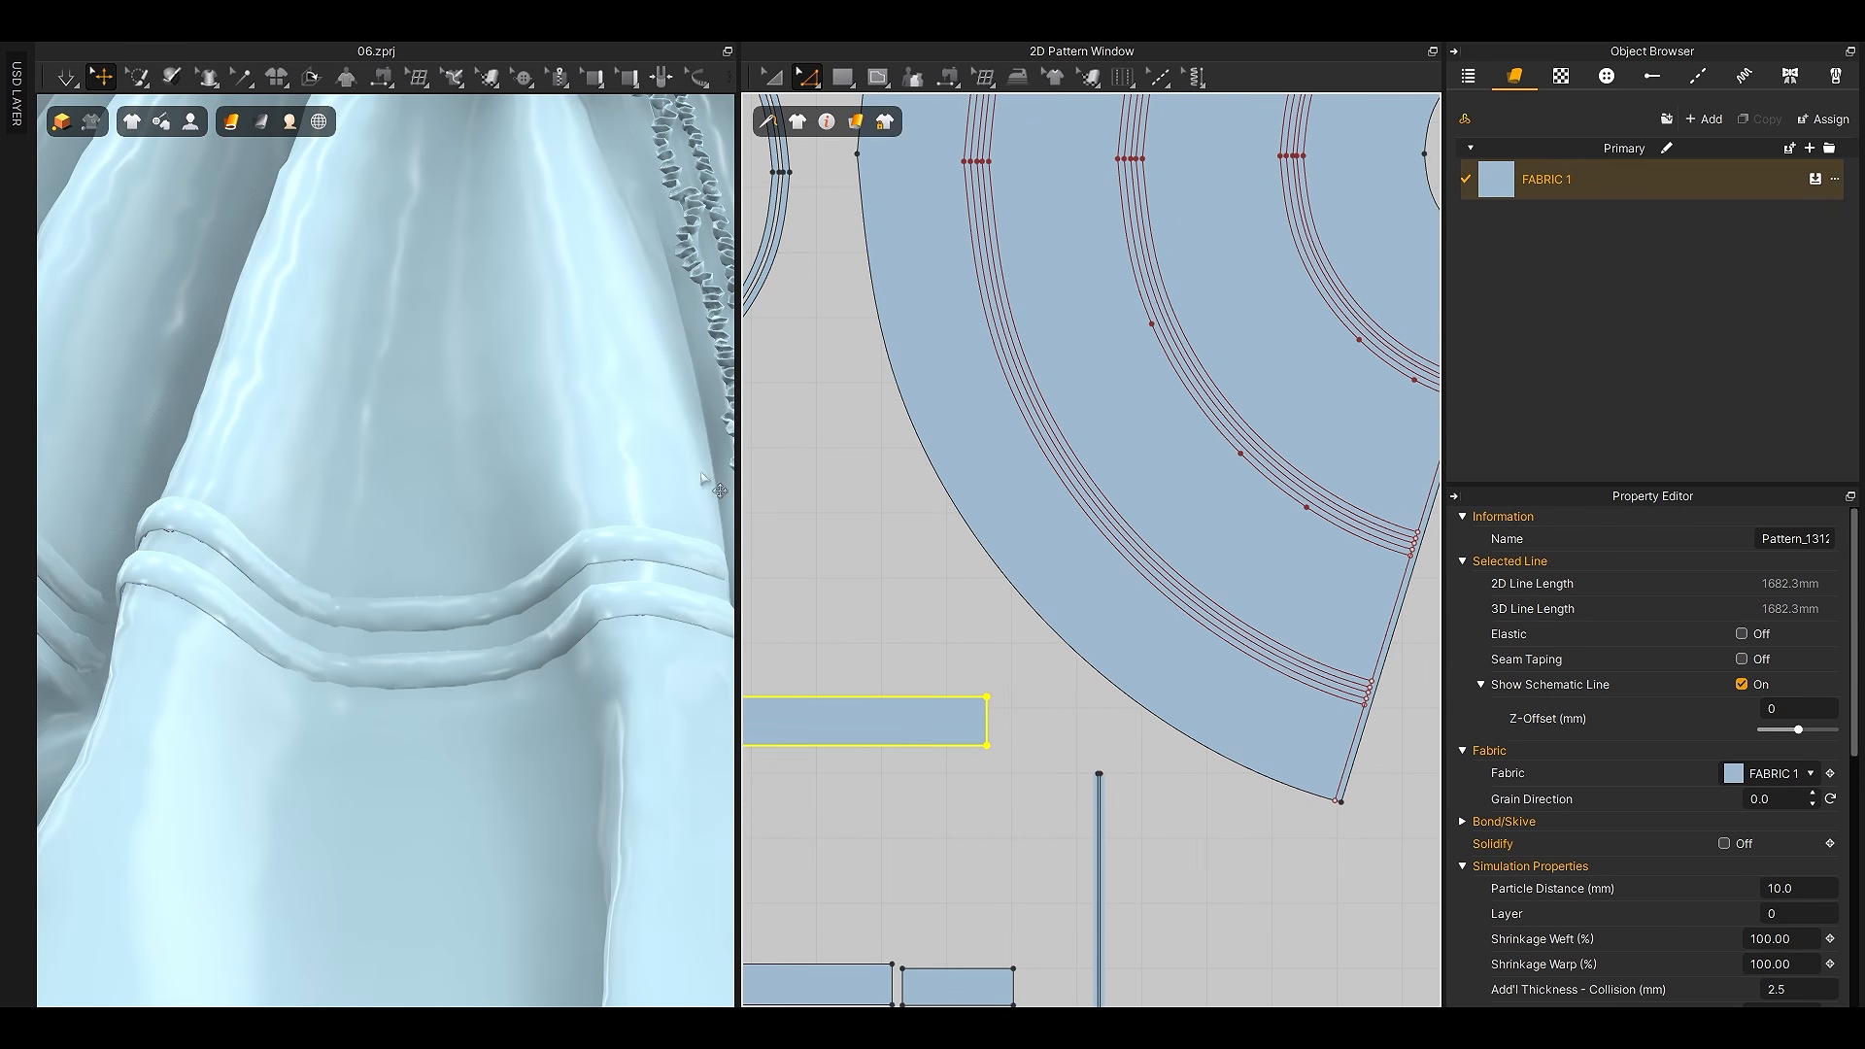
{"action": "left_click", "coordinate": [452, 575]}
{"action": "key", "text": "Escape"}
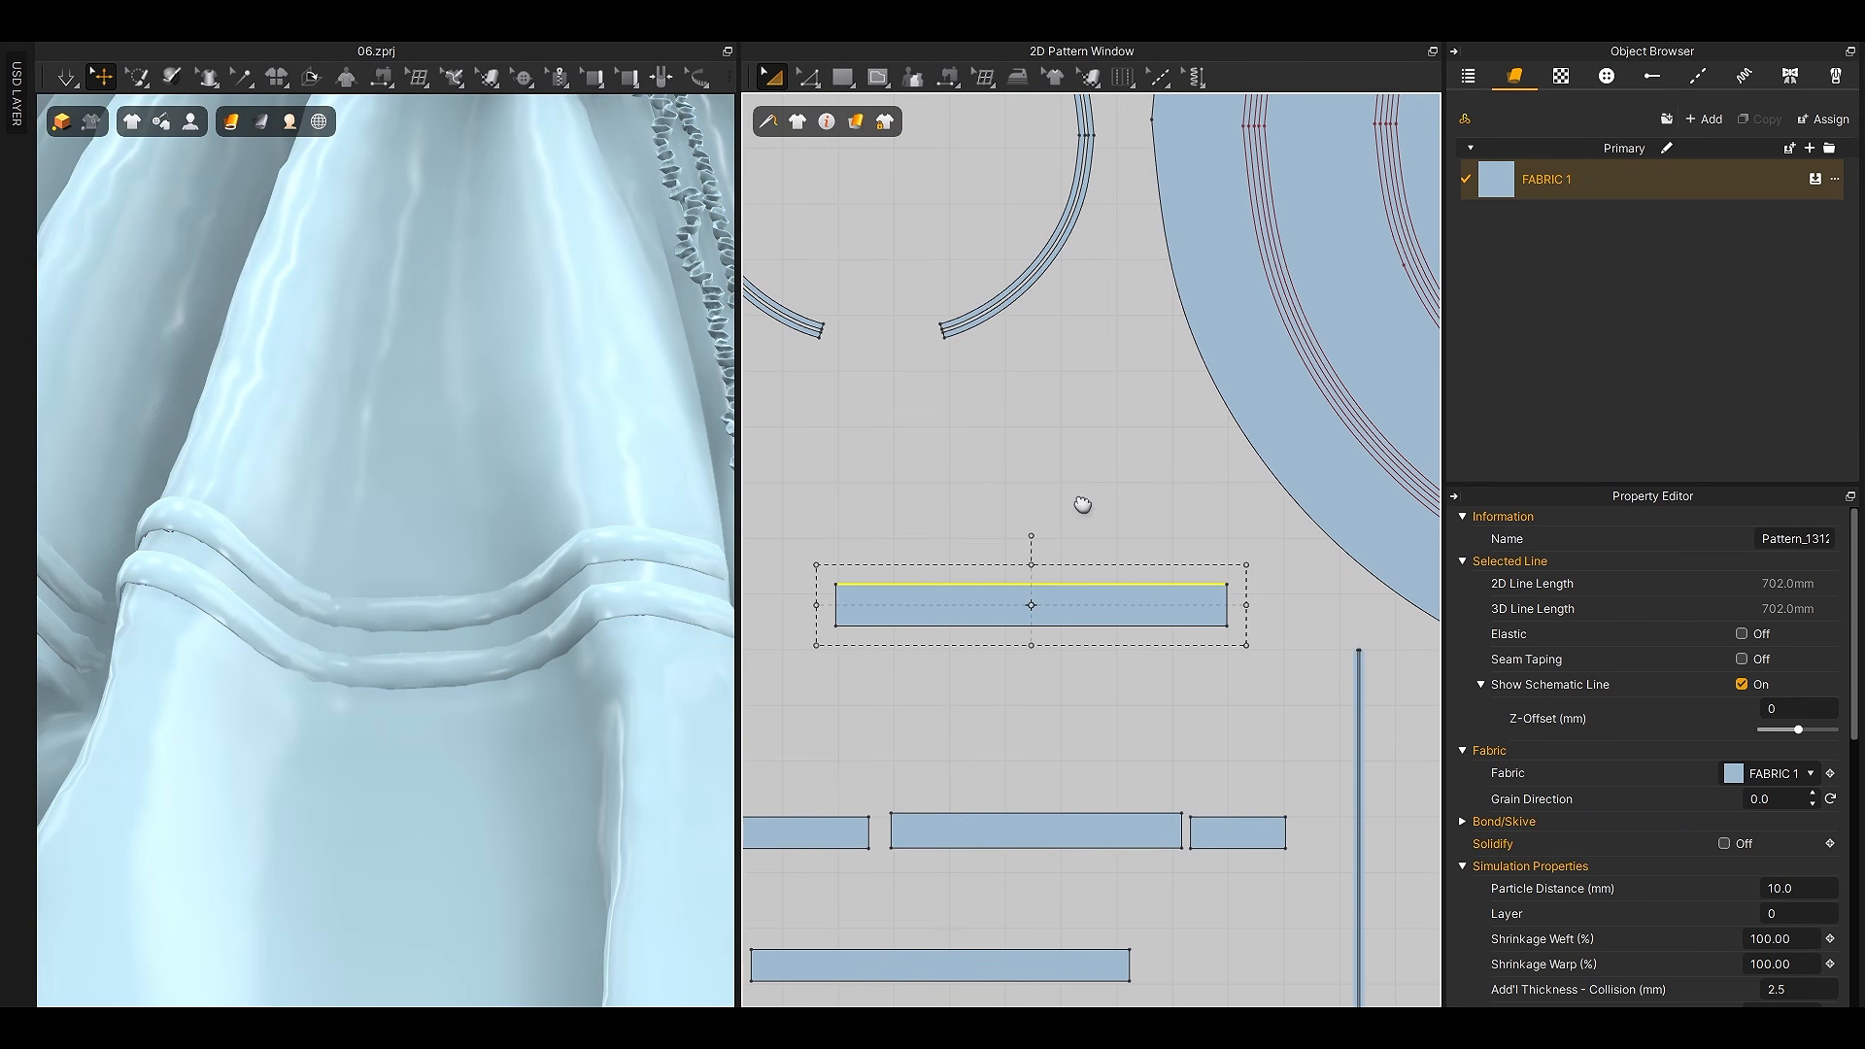
{"action": "left_click", "coordinate": [1069, 466]}
Offset the new strip's upper edge inward as one internal line at a distance of 15 mm
{"action": "middle_click_drag", "start_coordinate": [909, 584], "coordinate": [993, 540]}
{"action": "scroll", "coordinate": [943, 551], "scroll_direction": "up", "scroll_amount": 3}
{"action": "key", "text": "z"}
{"action": "left_click", "coordinate": [950, 530]}
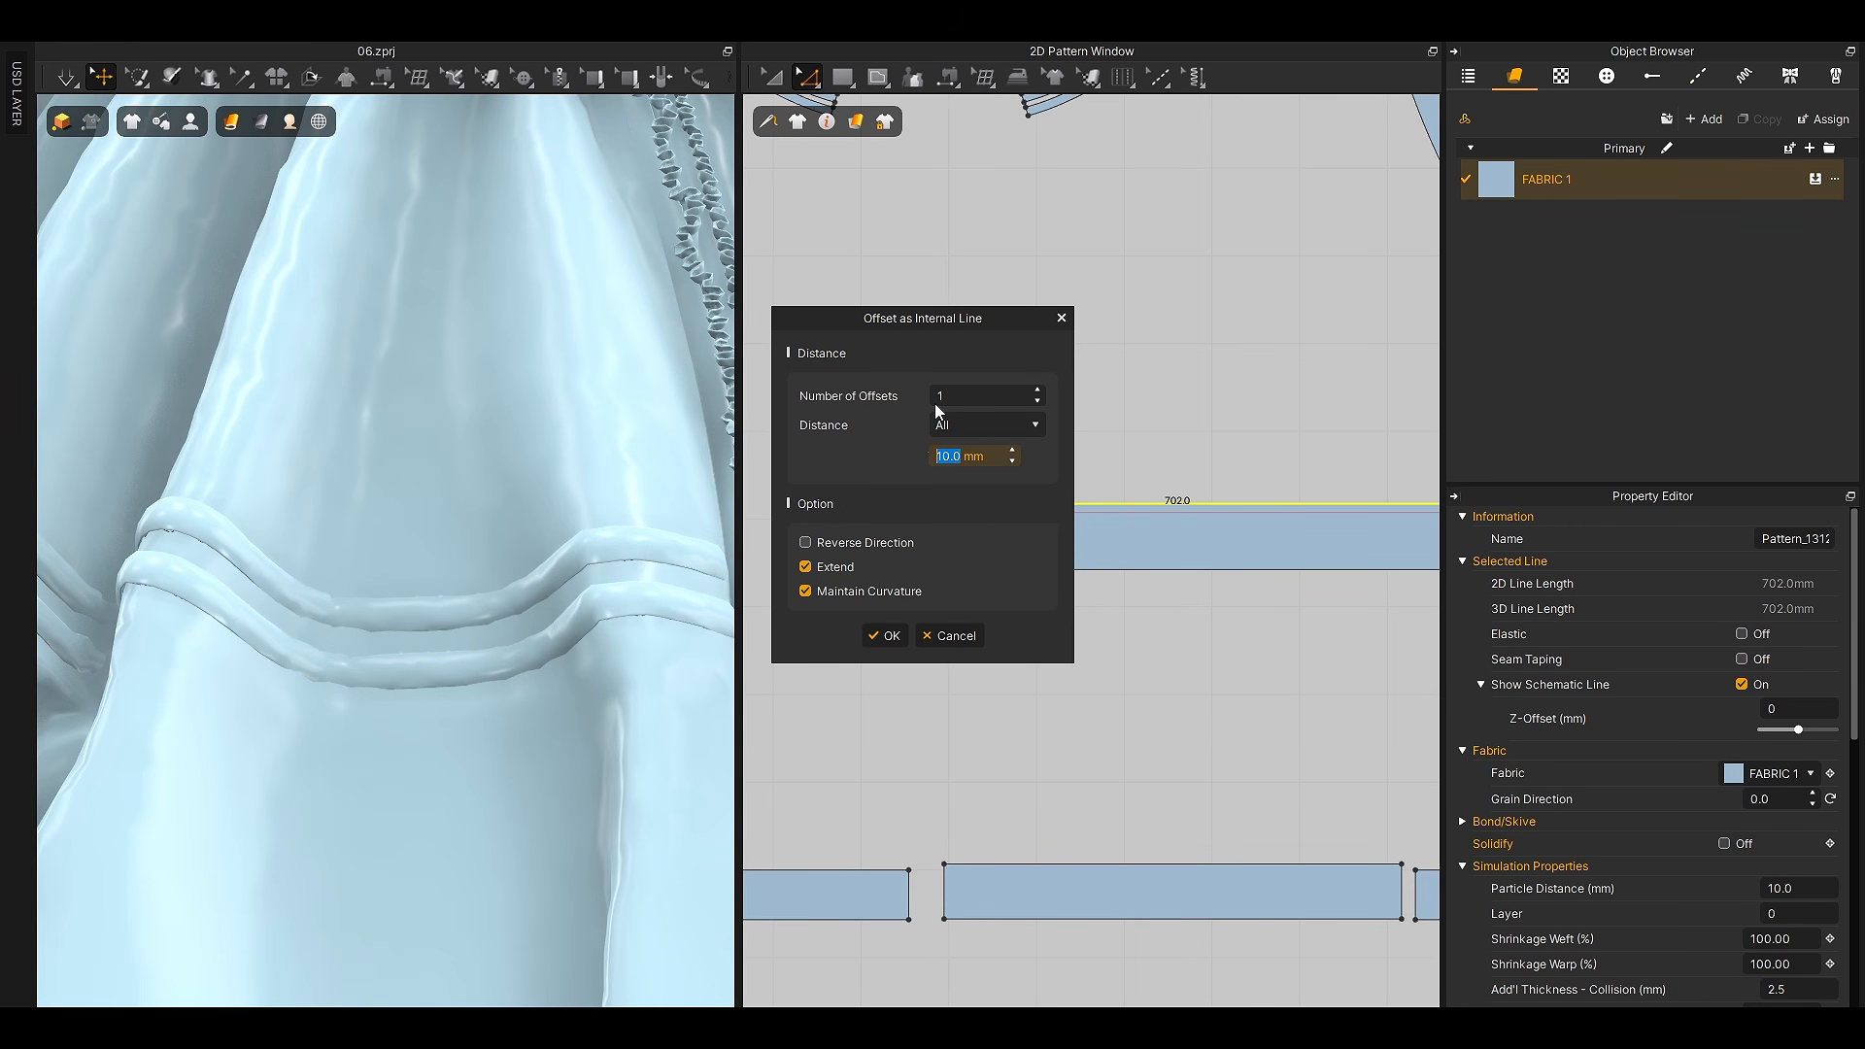
{"action": "type", "text": "15"}
{"action": "left_click_drag", "start_coordinate": [963, 317], "coordinate": [670, 308]}
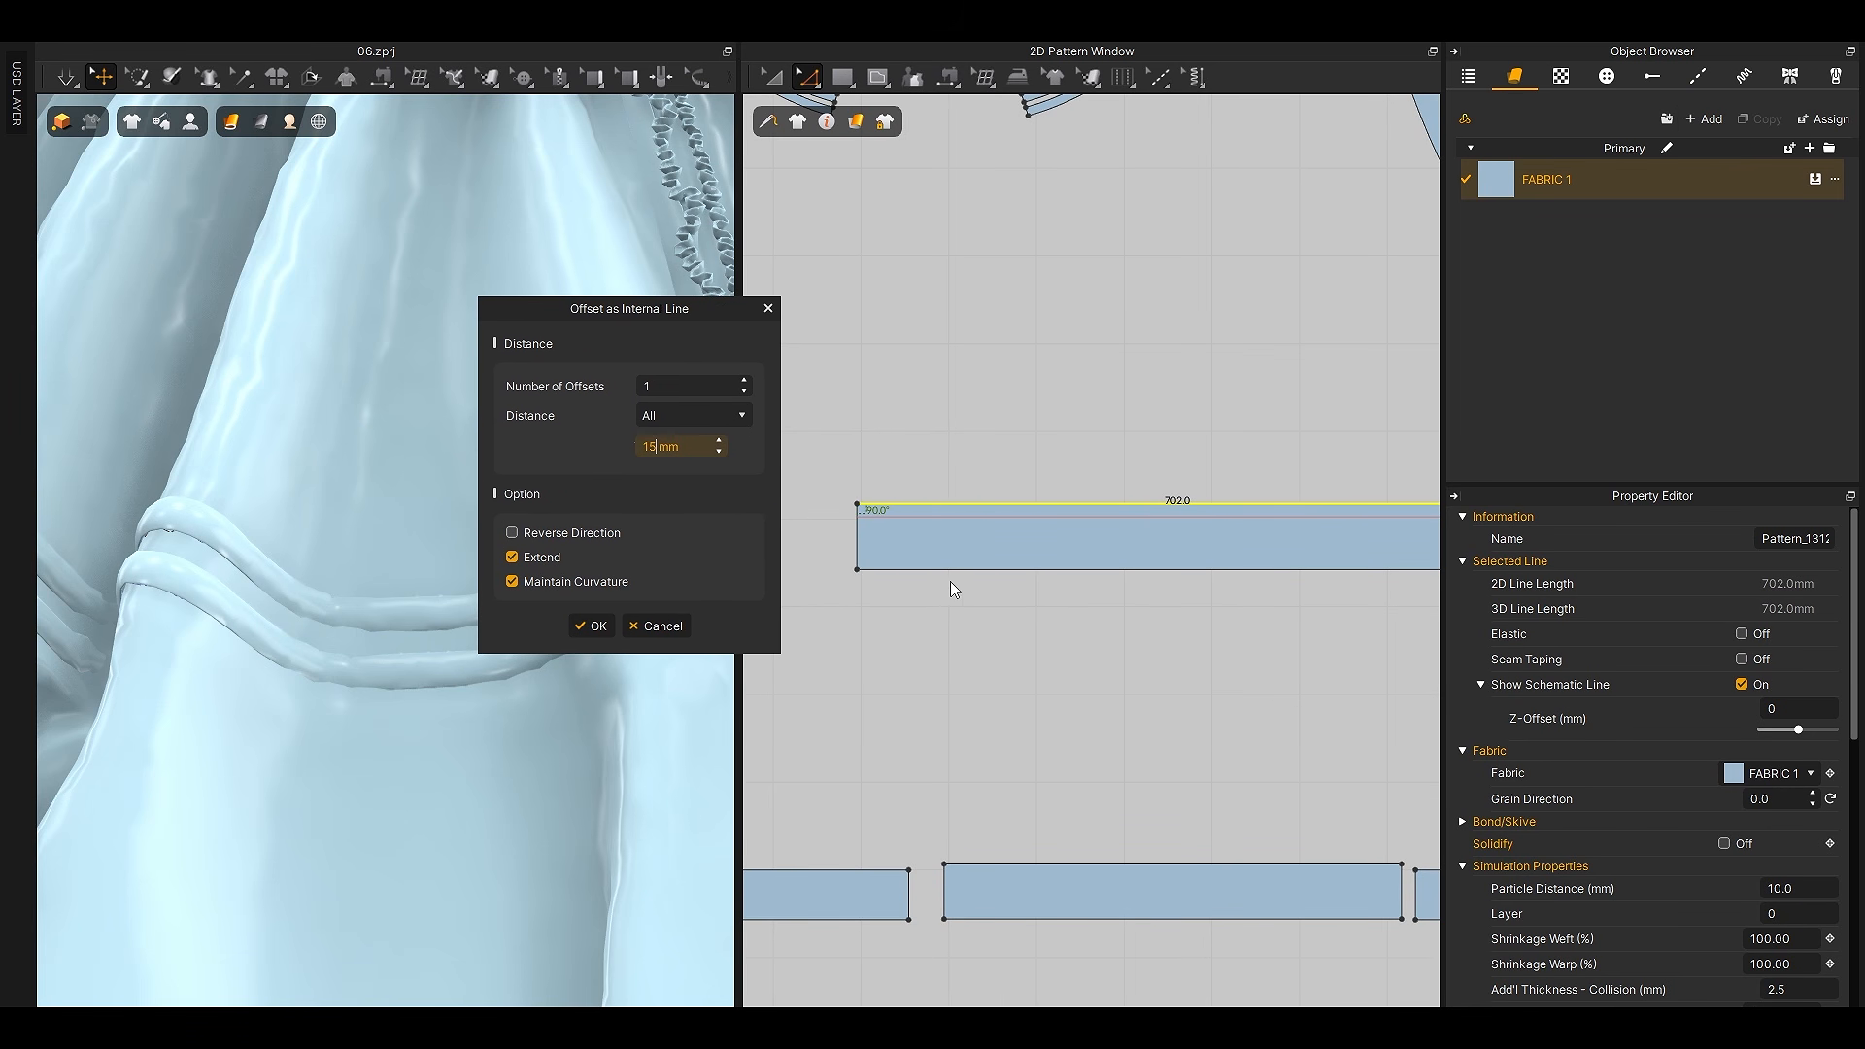
{"action": "left_click", "coordinate": [594, 627]}
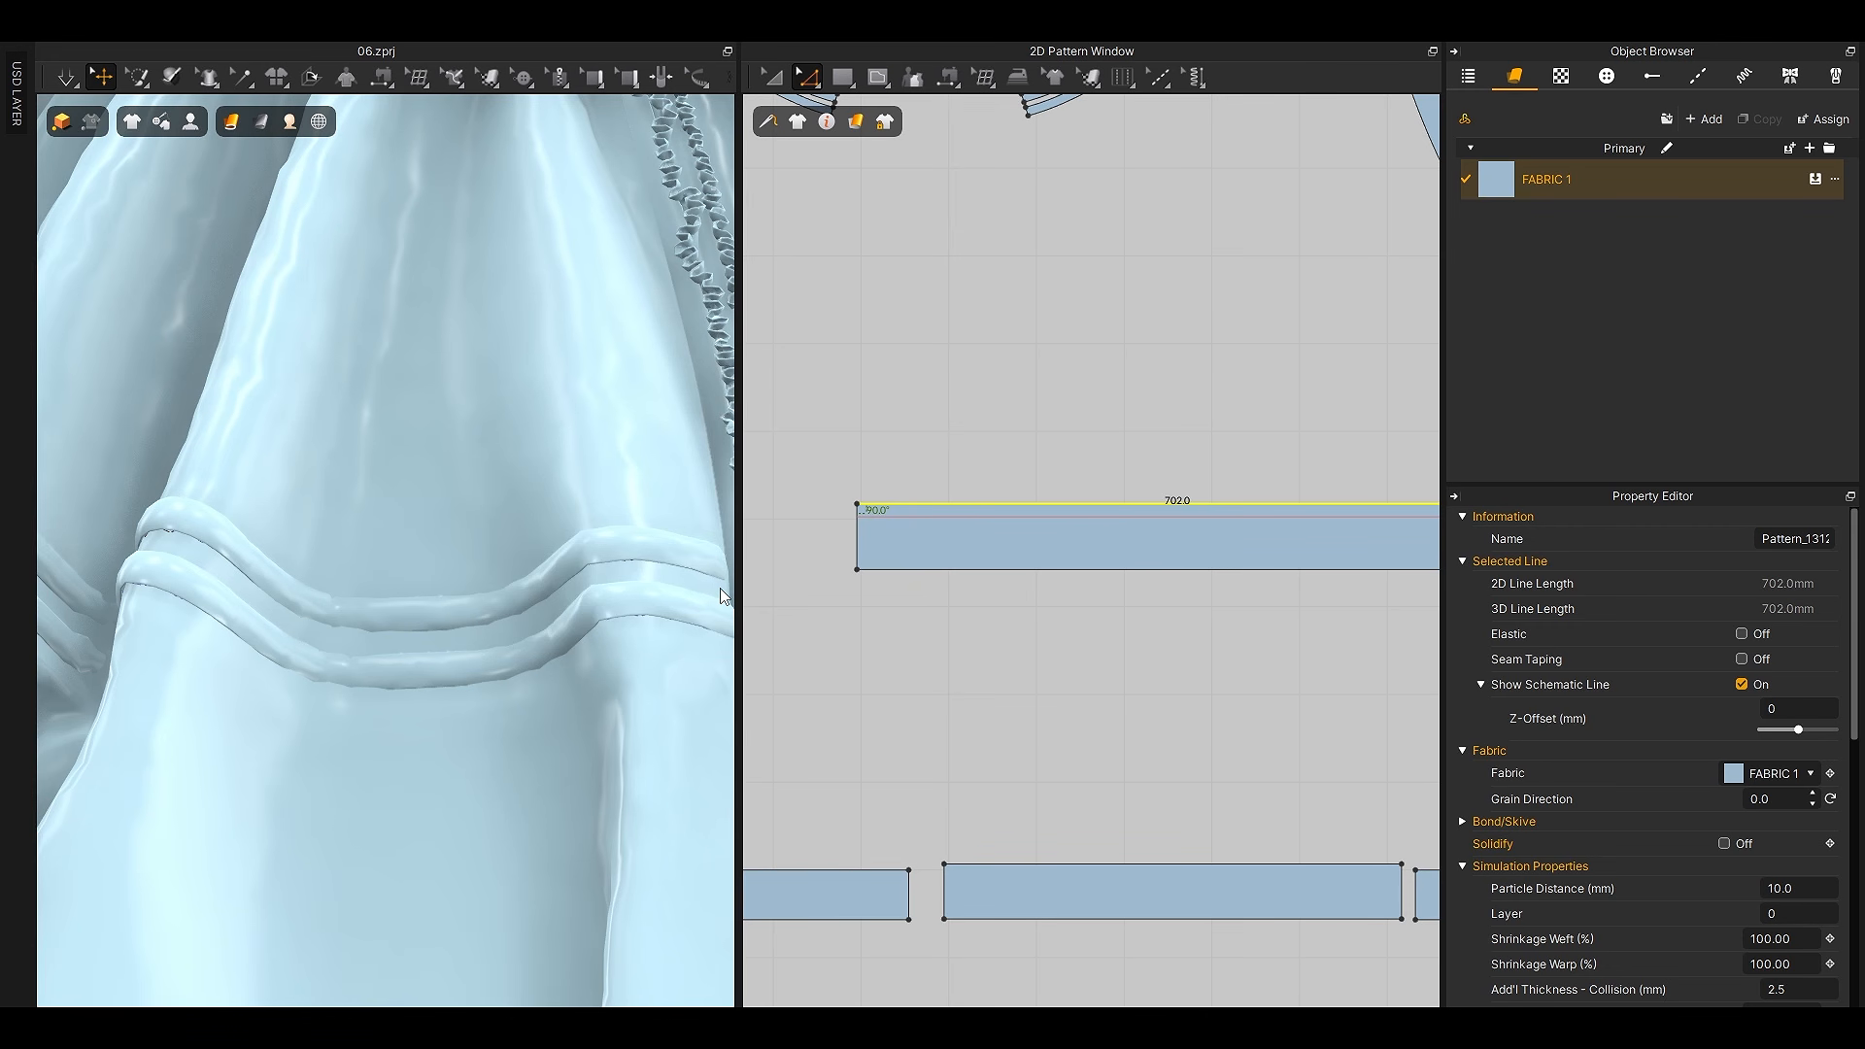
Sew the strip's internal line to the internal line of the skirt's upper tuck row
{"action": "left_click", "coordinate": [938, 518]}
{"action": "scroll", "coordinate": [949, 536], "scroll_direction": "down", "scroll_amount": 5}
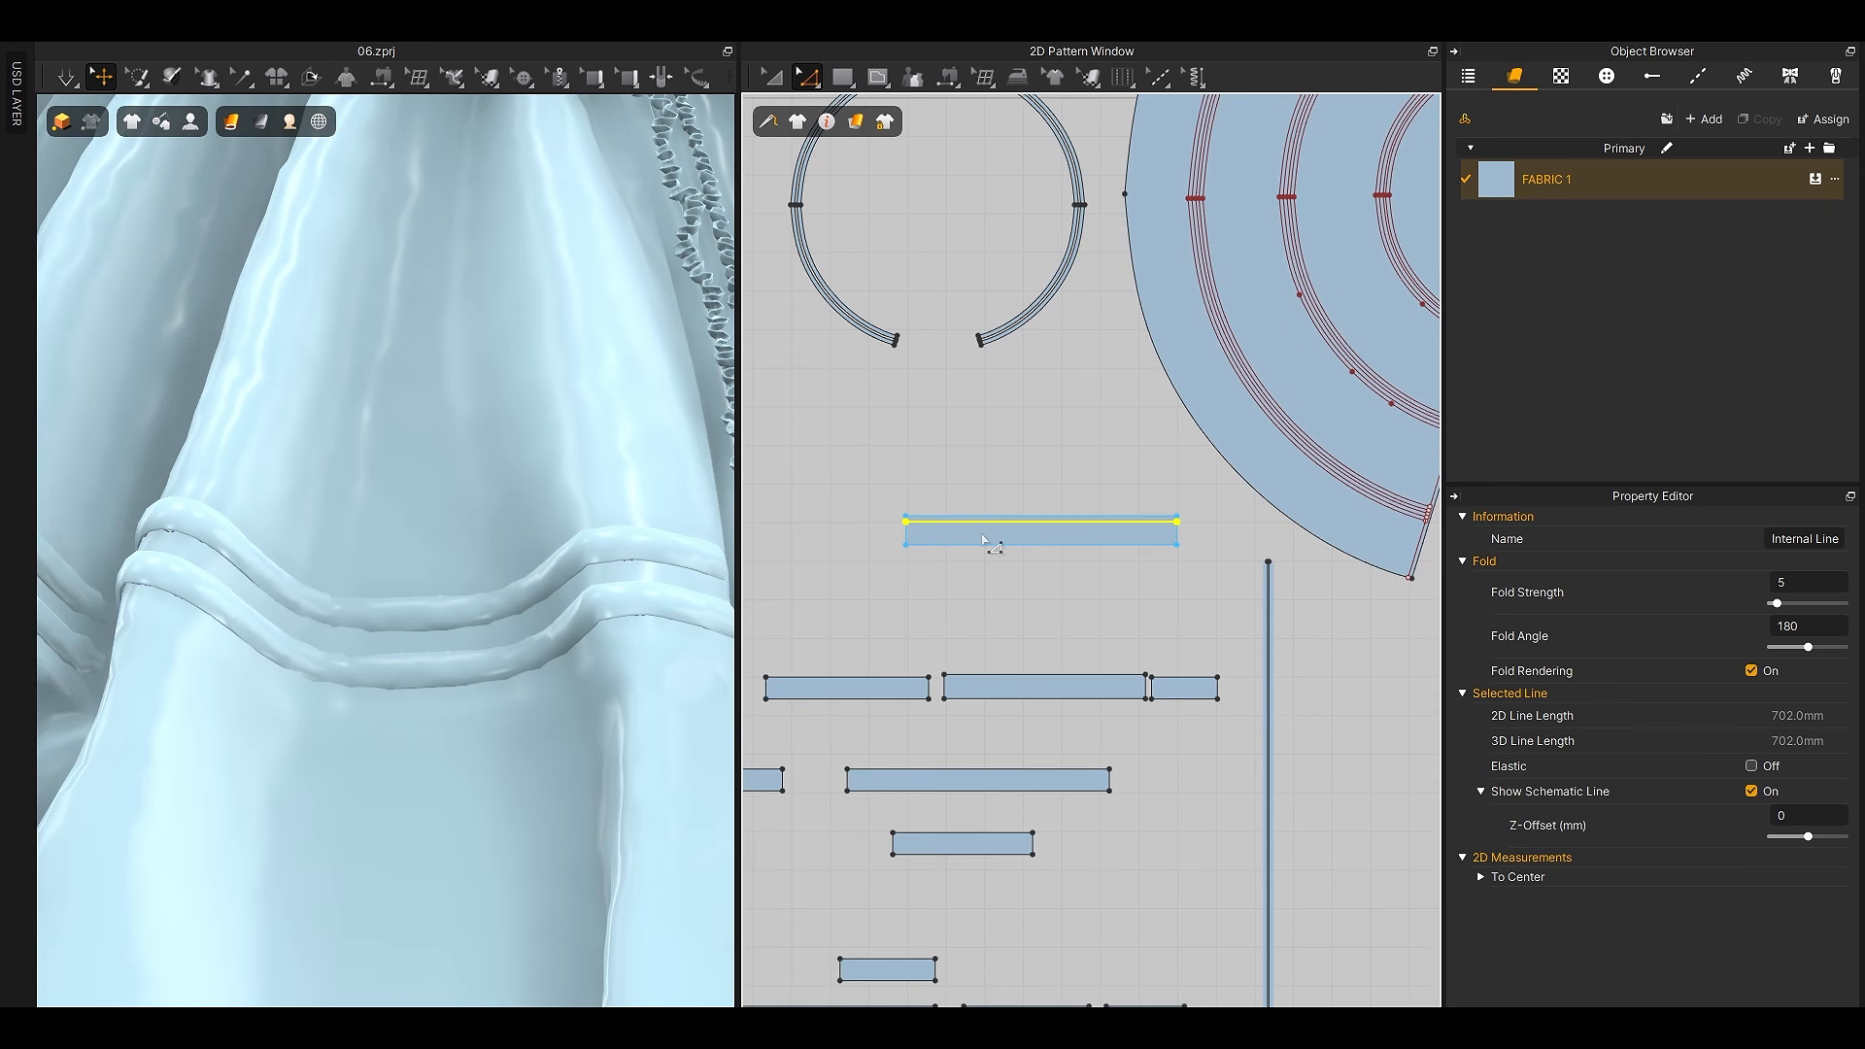
{"action": "middle_click_drag", "start_coordinate": [969, 540], "coordinate": [851, 611]}
{"action": "key", "text": "n"}
{"action": "left_click", "coordinate": [820, 605]}
{"action": "scroll", "coordinate": [1296, 400], "scroll_direction": "up", "scroll_amount": 4}
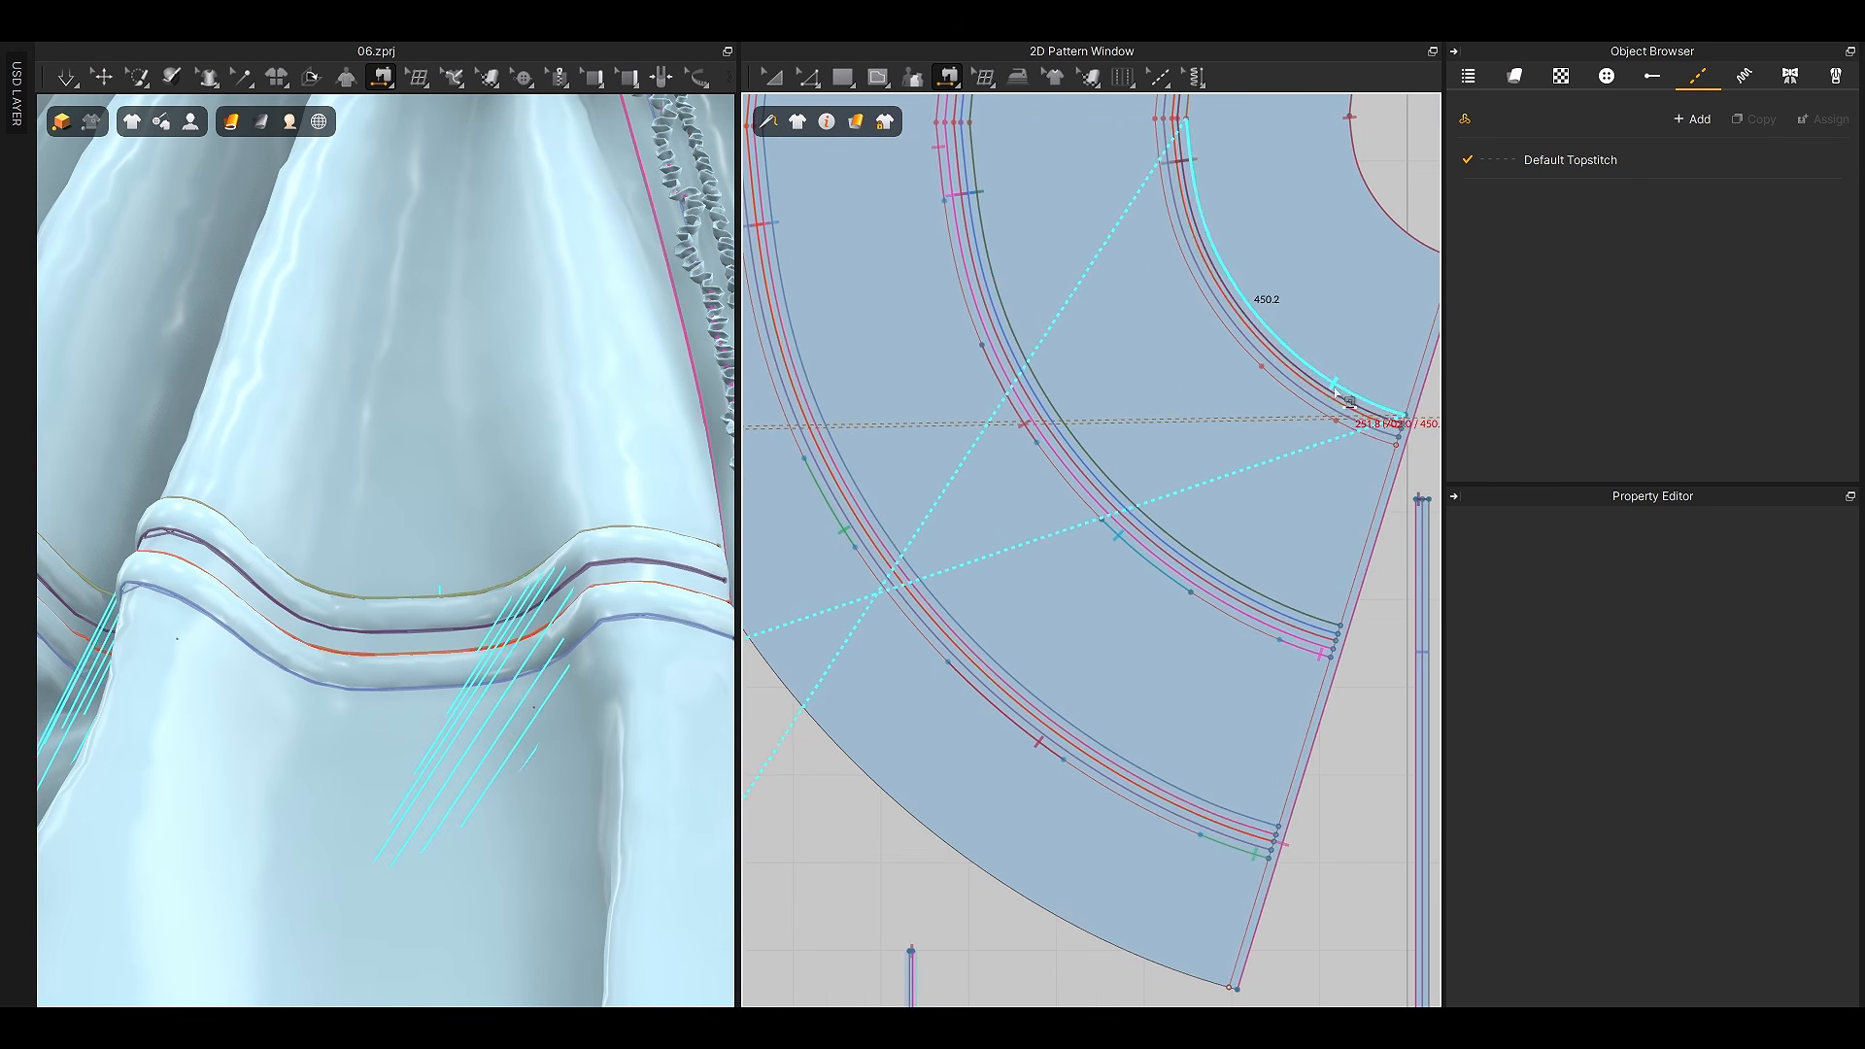
{"action": "left_click", "coordinate": [1306, 400]}
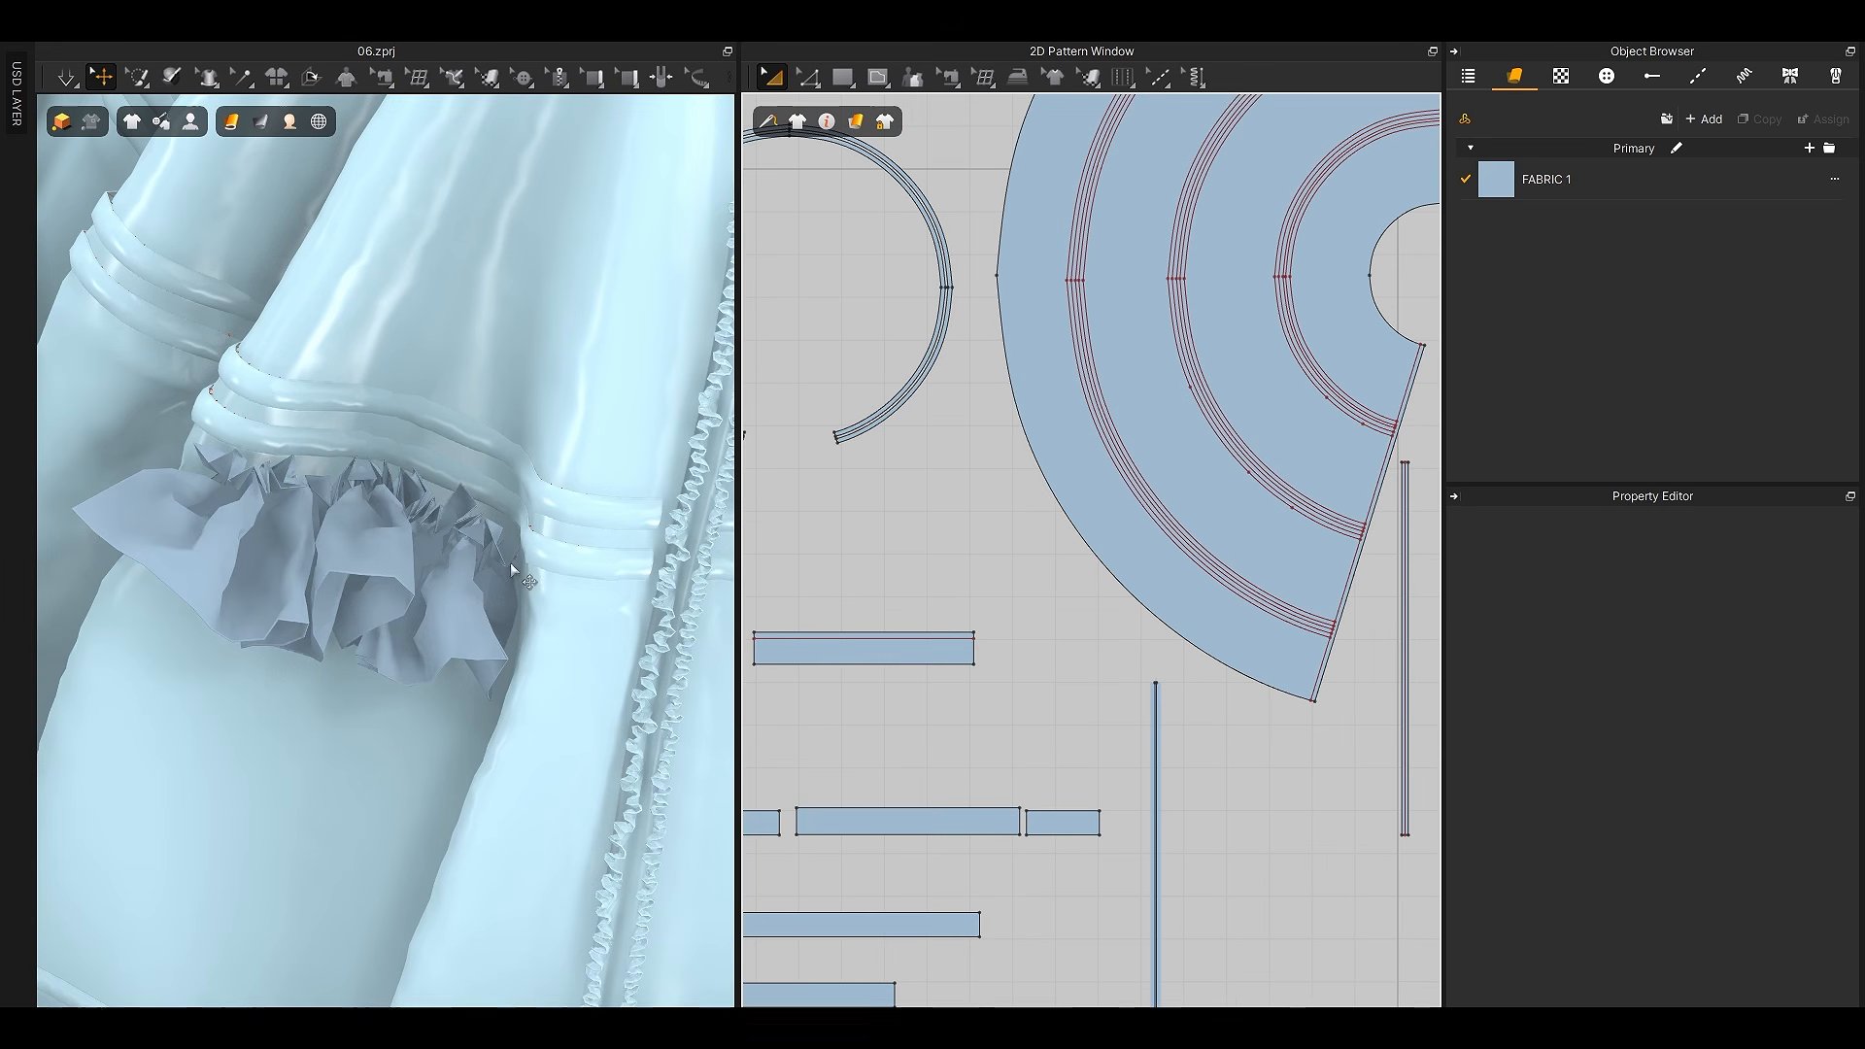
Set the upper ruffle's particle distance to 2 mm and start the simulation
{"action": "left_click", "coordinate": [510, 562]}
{"action": "left_click", "coordinate": [1797, 888]}
{"action": "type", "text": "2"}
{"action": "key", "text": "Return"}
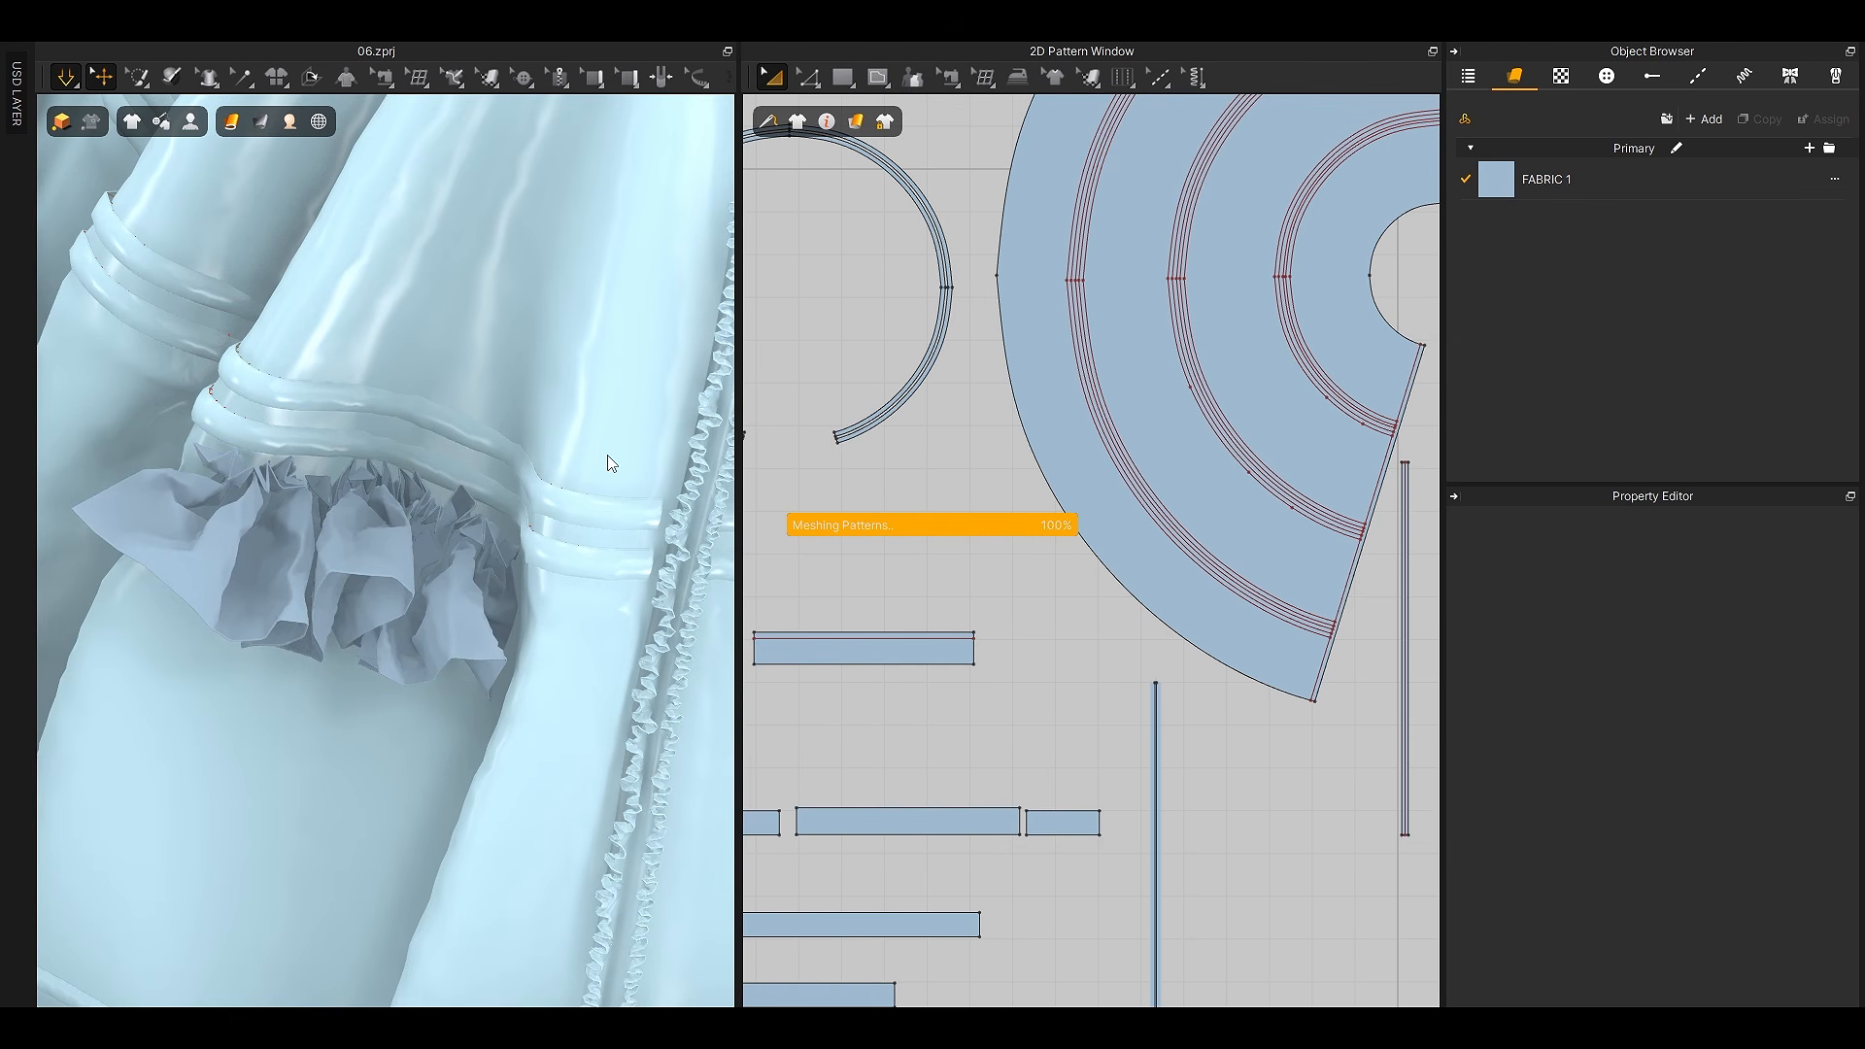
{"action": "key", "text": "space"}
Pull the upper ruffle's cloth during simulation to arrange its folds, ending the simulation once settled
{"action": "right_click_drag", "start_coordinate": [460, 494], "coordinate": [505, 467]}
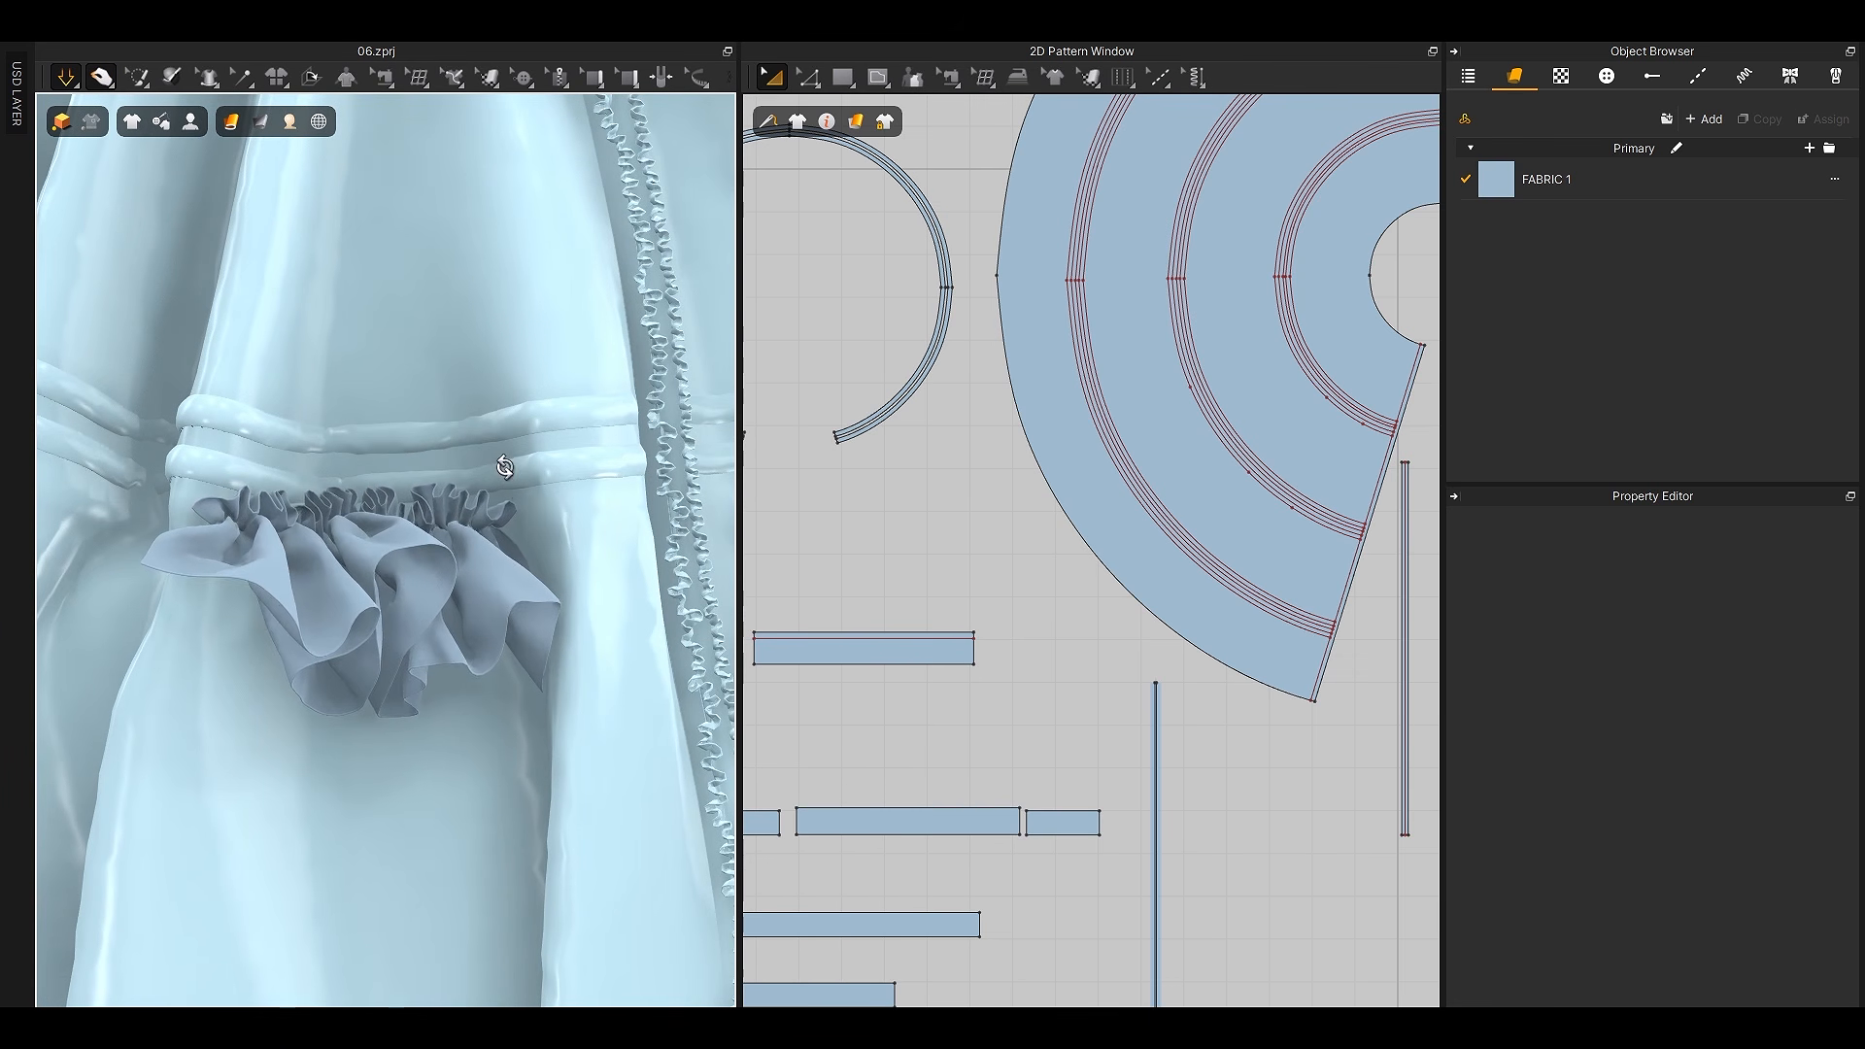
{"action": "left_click", "coordinate": [328, 631]}
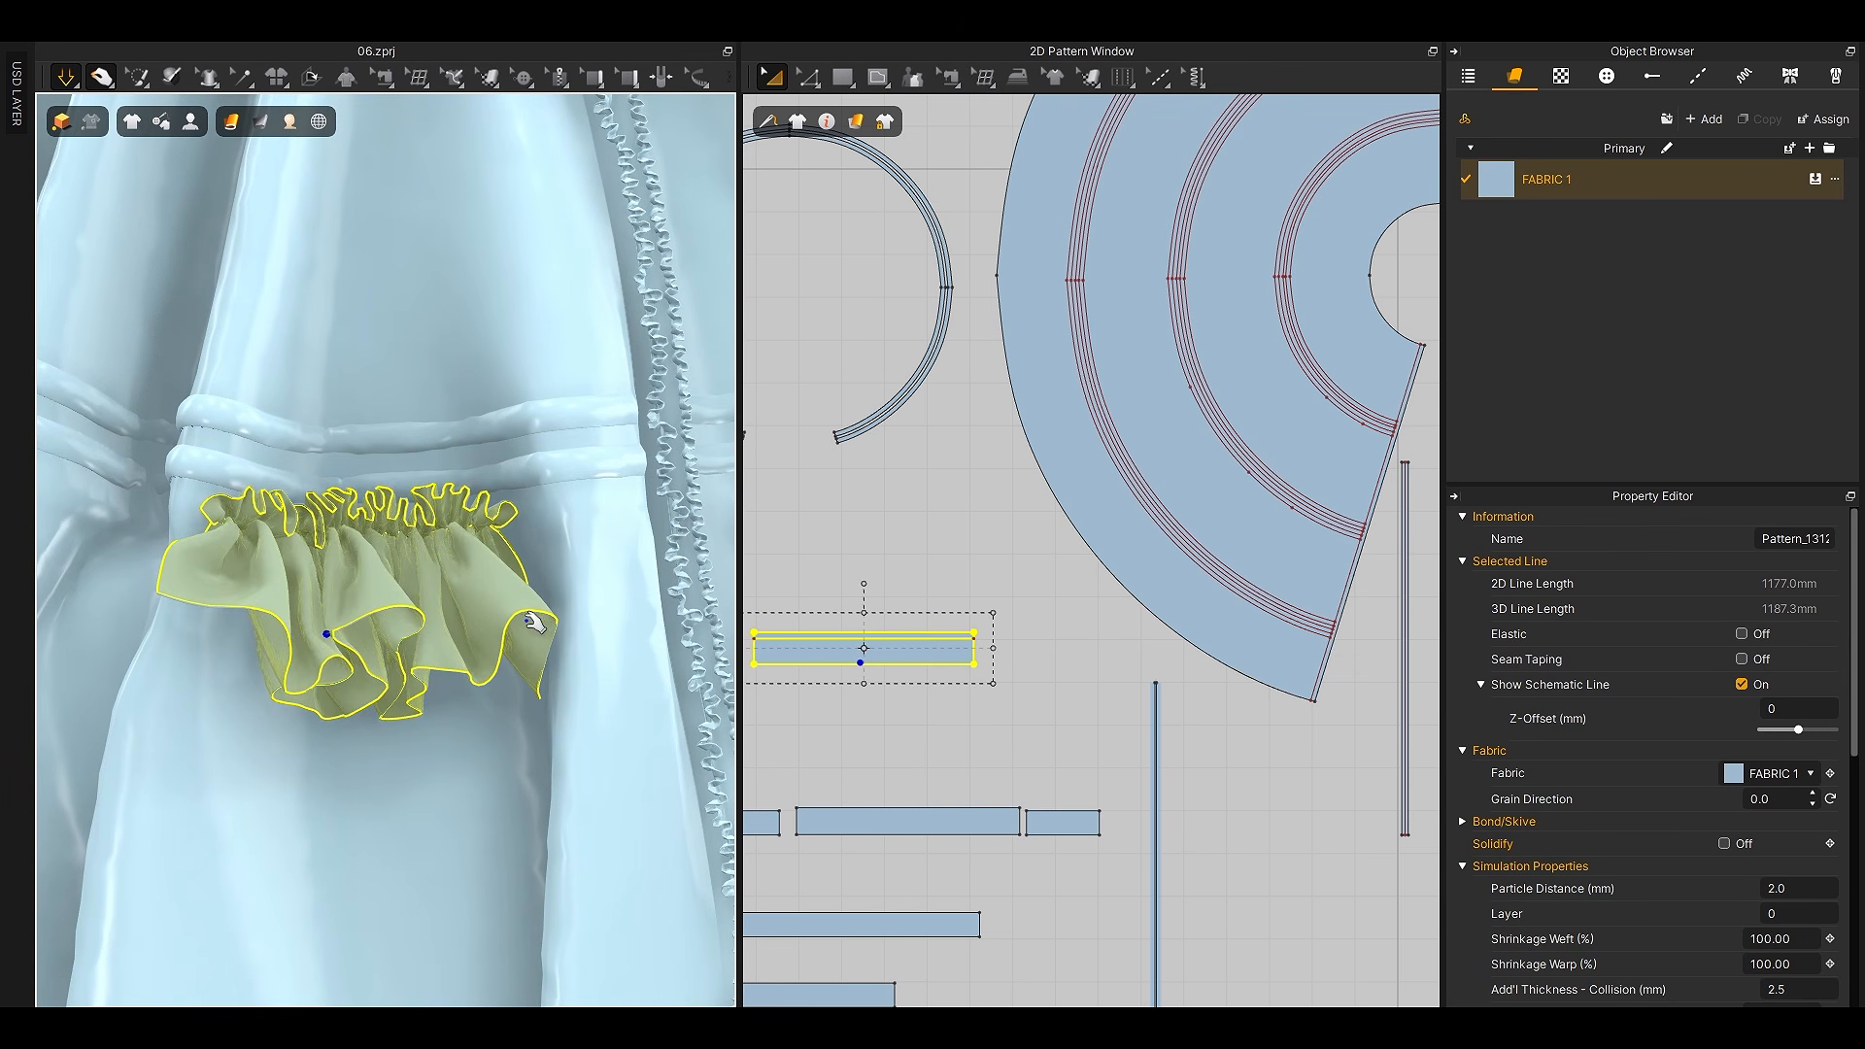
{"action": "right_click_drag", "start_coordinate": [537, 622], "coordinate": [499, 645]}
{"action": "left_click_drag", "start_coordinate": [499, 645], "coordinate": [533, 672]}
{"action": "left_click", "coordinate": [350, 204]}
{"action": "key", "text": "space"}
Move the upper ruffle strip's top edge outward by about 7.2 mm and simulate the taller gathered header
{"action": "scroll", "coordinate": [457, 457], "scroll_direction": "down", "scroll_amount": 4}
{"action": "right_click_drag", "start_coordinate": [458, 457], "coordinate": [389, 444]}
{"action": "middle_click_drag", "start_coordinate": [389, 445], "coordinate": [352, 424]}
{"action": "scroll", "coordinate": [923, 682], "scroll_direction": "up", "scroll_amount": 3}
{"action": "key", "text": "z"}
{"action": "left_click_drag", "start_coordinate": [911, 648], "coordinate": [921, 630]}
{"action": "scroll", "coordinate": [427, 505], "scroll_direction": "up", "scroll_amount": 3}
{"action": "right_click_drag", "start_coordinate": [427, 505], "coordinate": [379, 529]}
{"action": "middle_click_drag", "start_coordinate": [379, 529], "coordinate": [284, 525]}
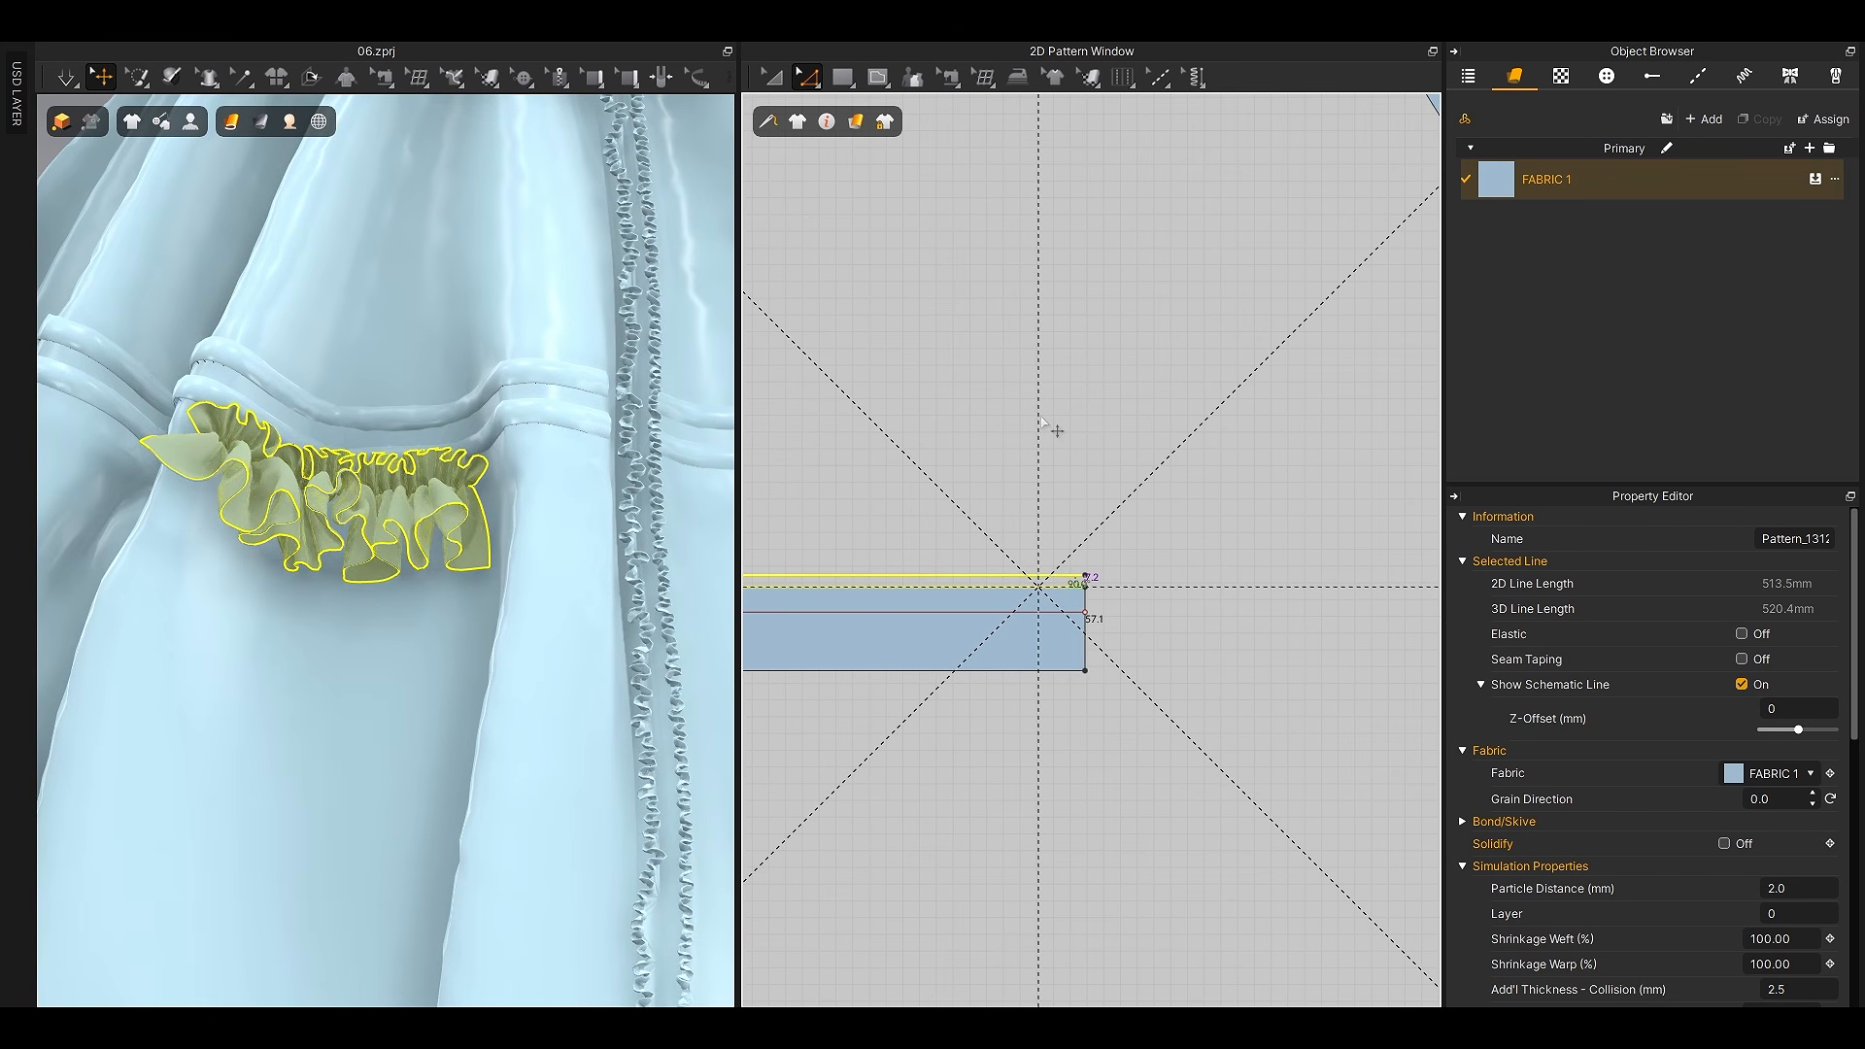
{"action": "key", "text": "space"}
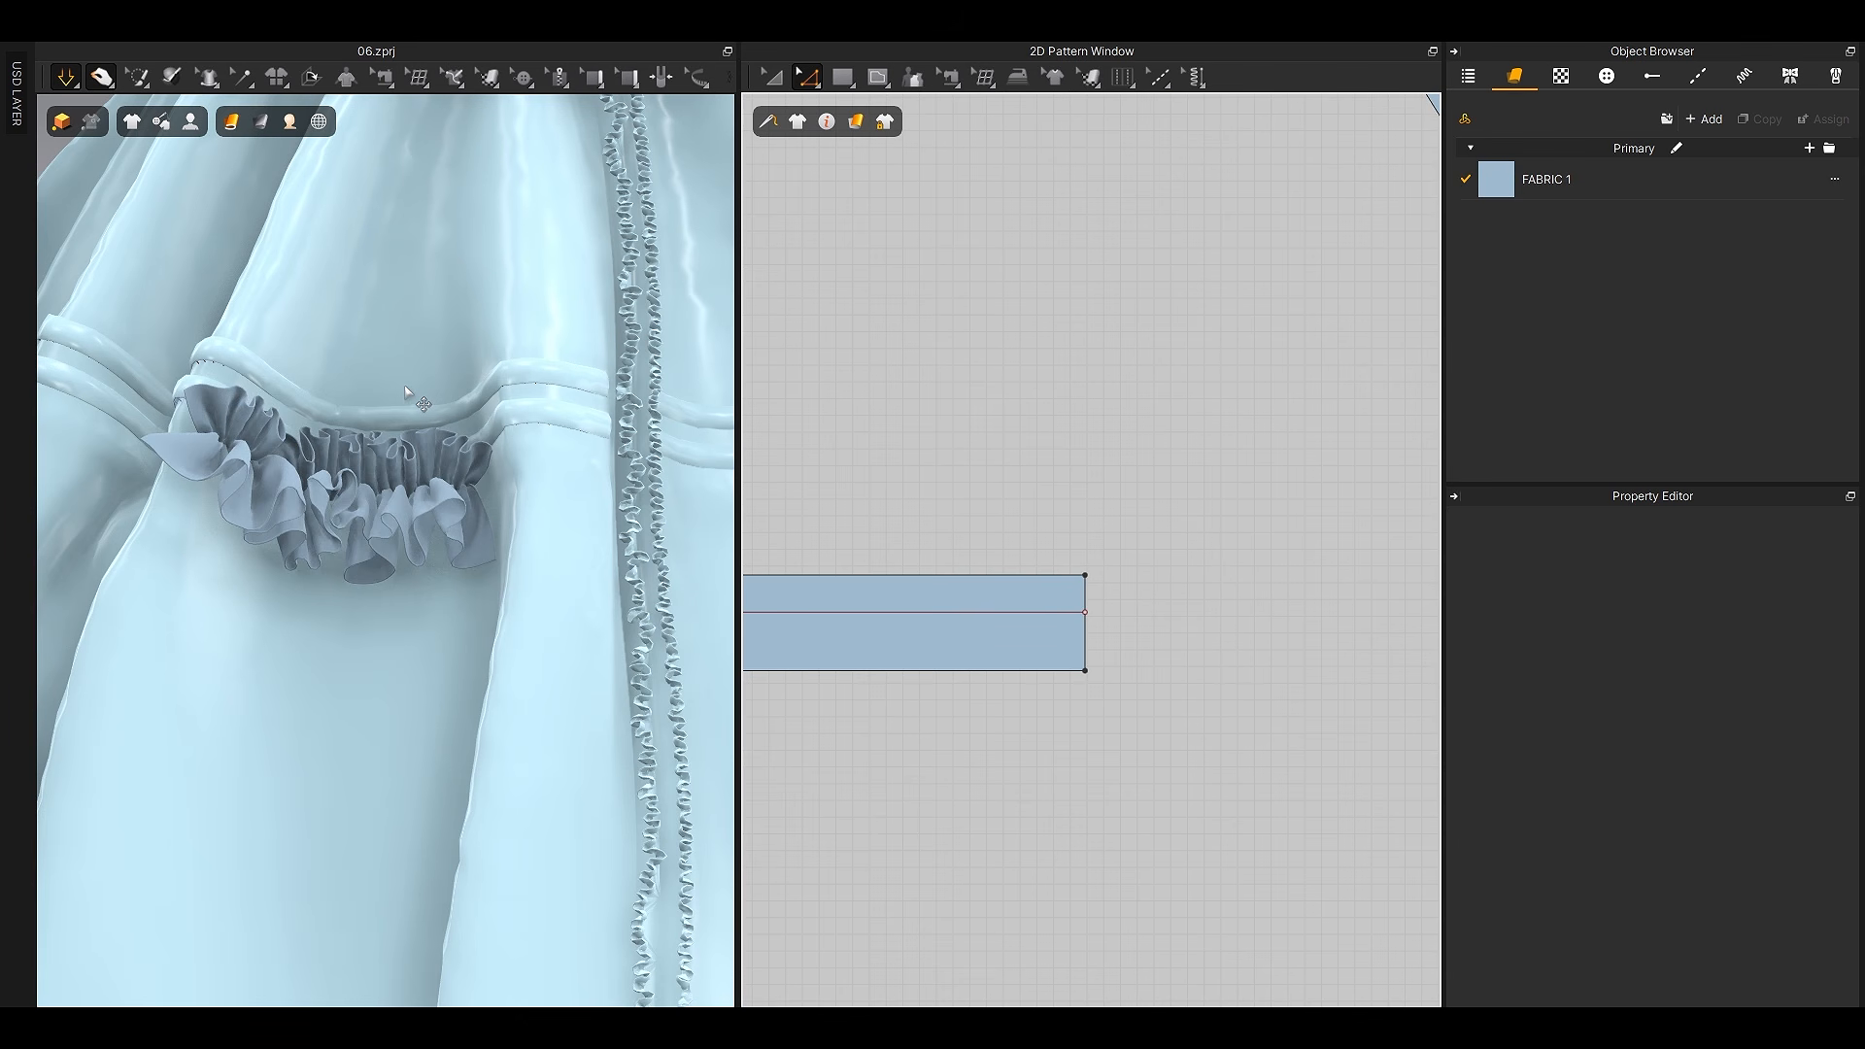
{"action": "key", "text": "space"}
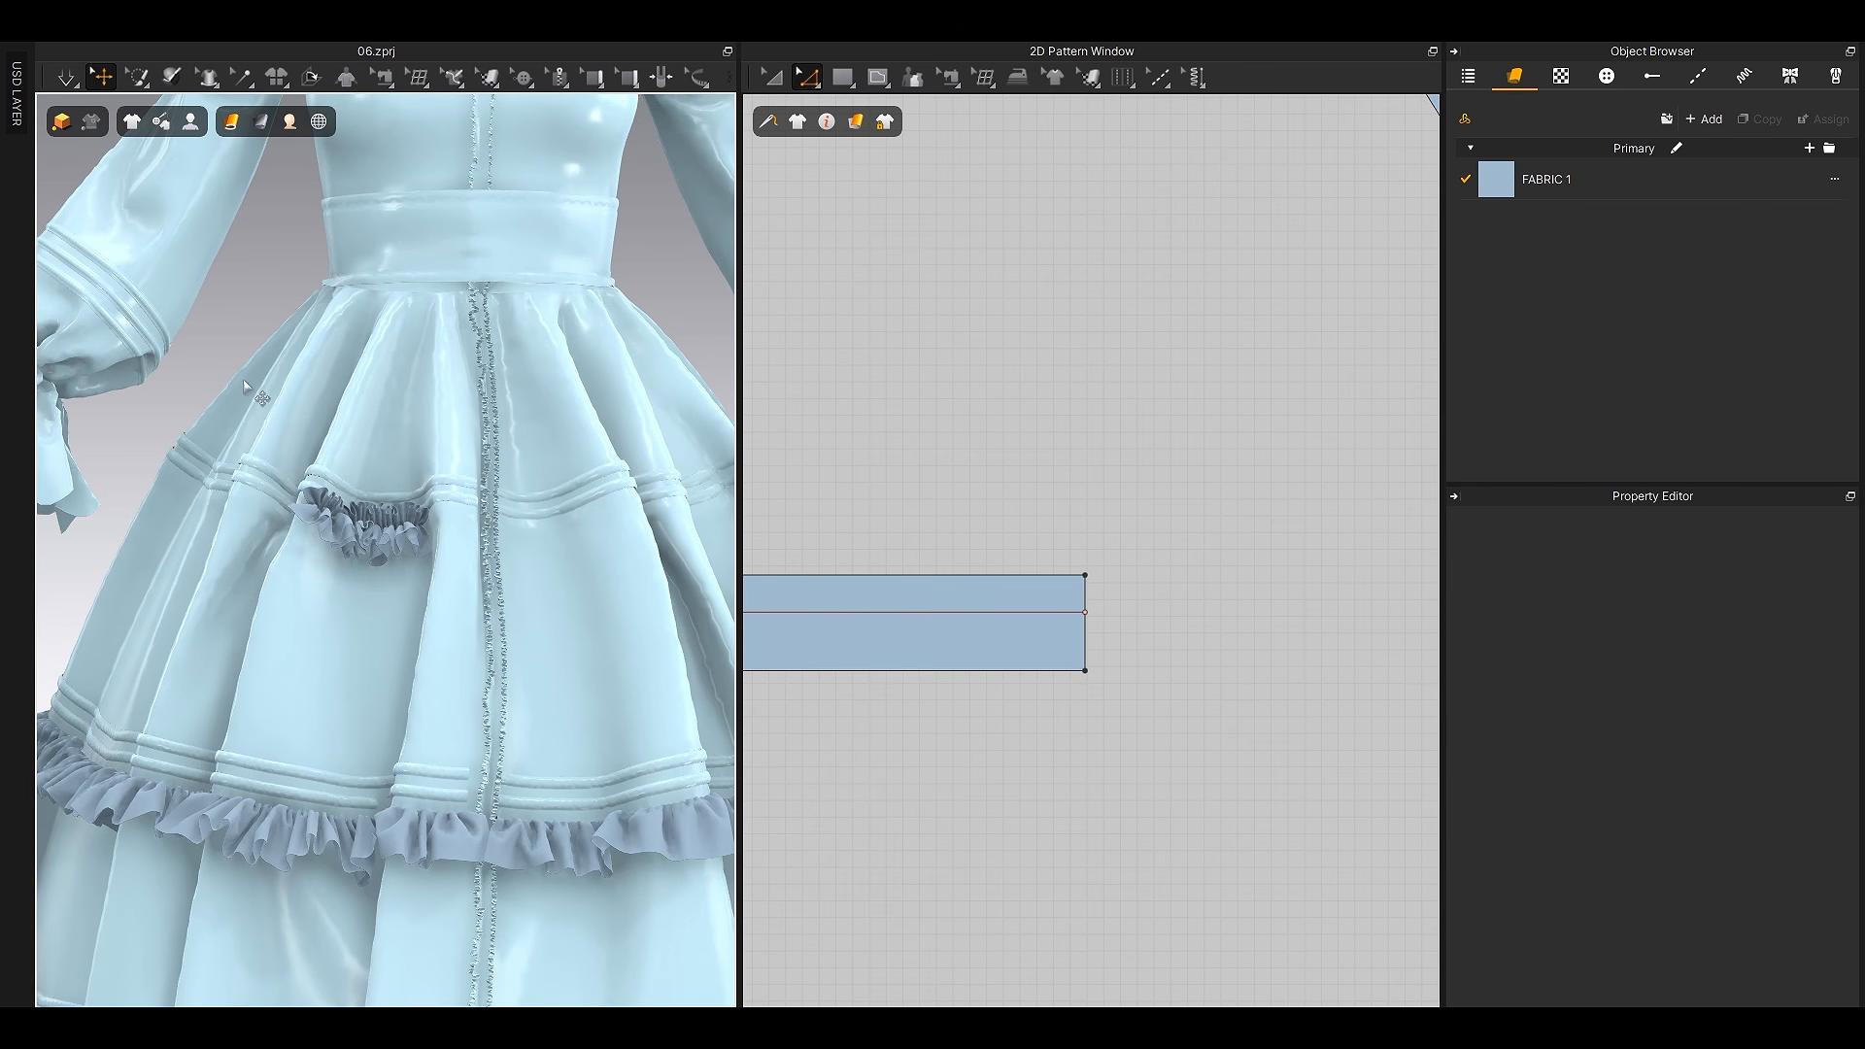
{"action": "right_click_drag", "start_coordinate": [300, 418], "coordinate": [300, 541]}
{"action": "scroll", "coordinate": [301, 541], "scroll_direction": "up", "scroll_amount": 5}
{"action": "middle_click_drag", "start_coordinate": [300, 541], "coordinate": [421, 574]}
{"action": "scroll", "coordinate": [477, 551], "scroll_direction": "down", "scroll_amount": 1}
{"action": "right_click_drag", "start_coordinate": [477, 551], "coordinate": [389, 557]}
{"action": "scroll", "coordinate": [458, 535], "scroll_direction": "down", "scroll_amount": 8}
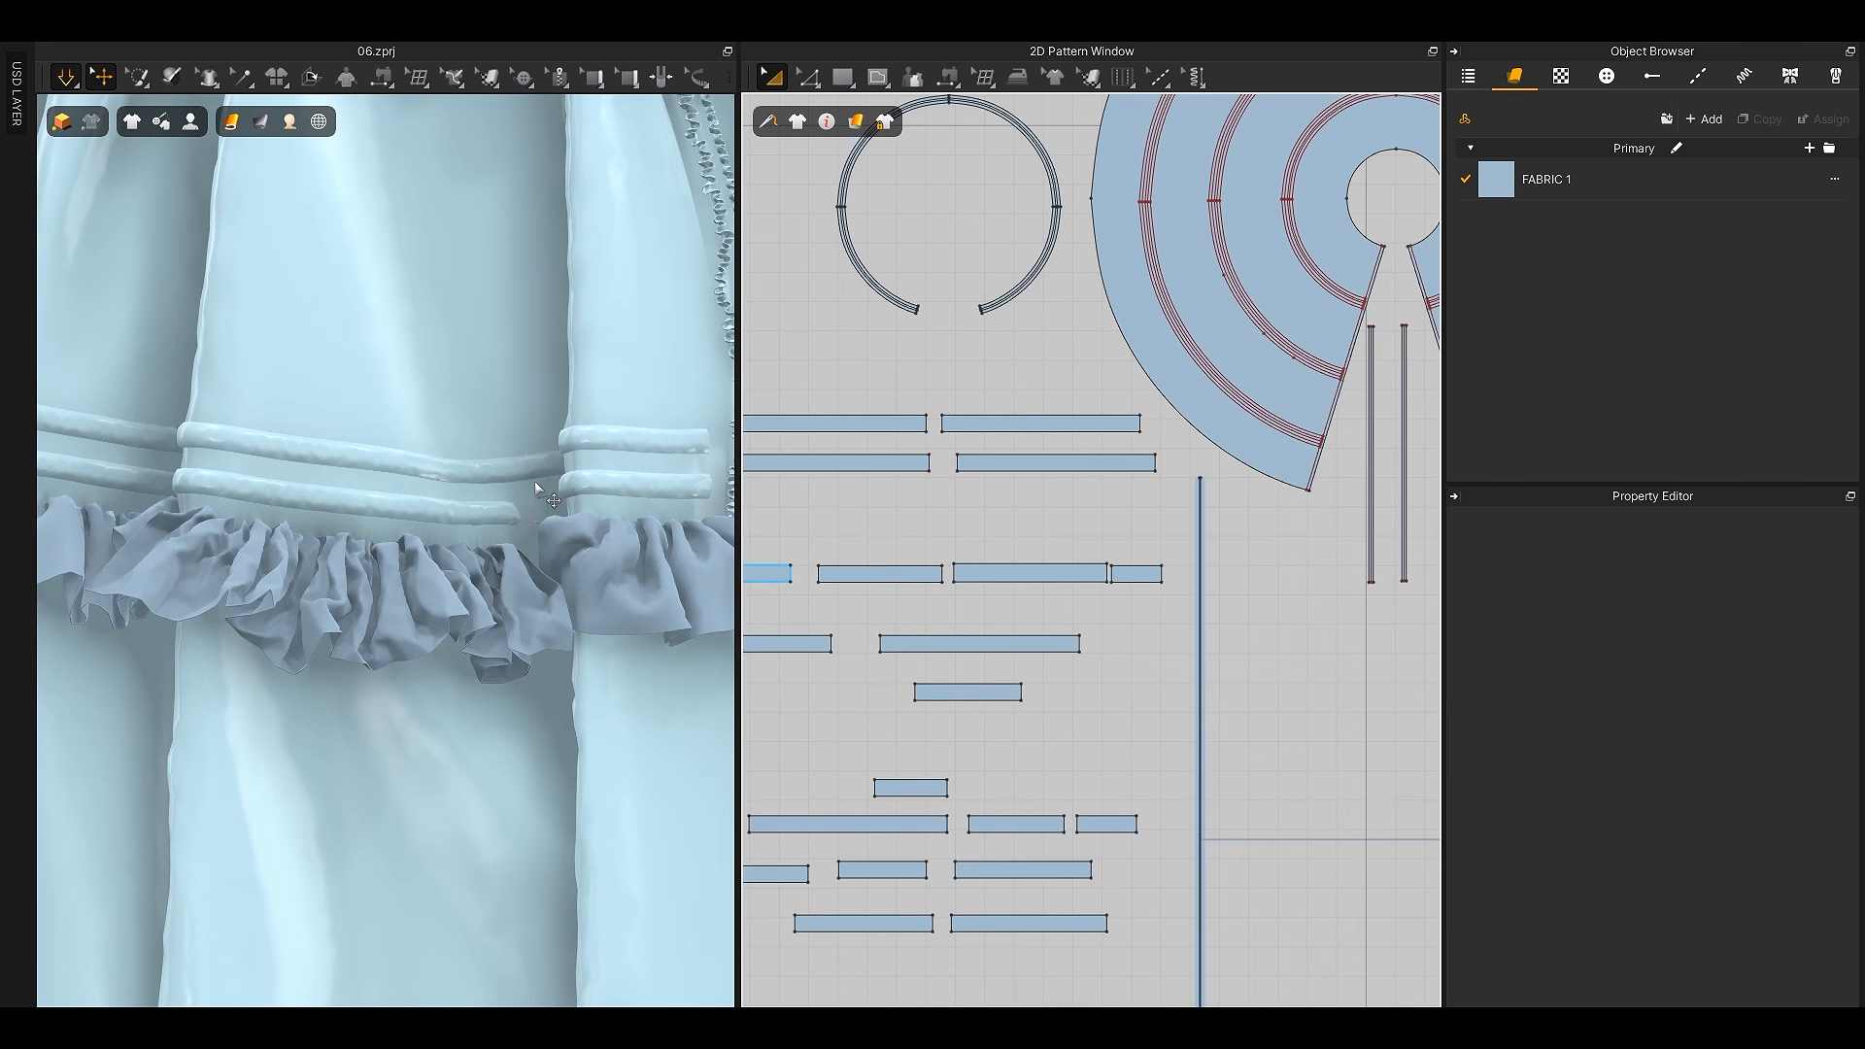
Simulate the finely meshed middle-tier ruffle until its folds settle
{"action": "key", "text": "space"}
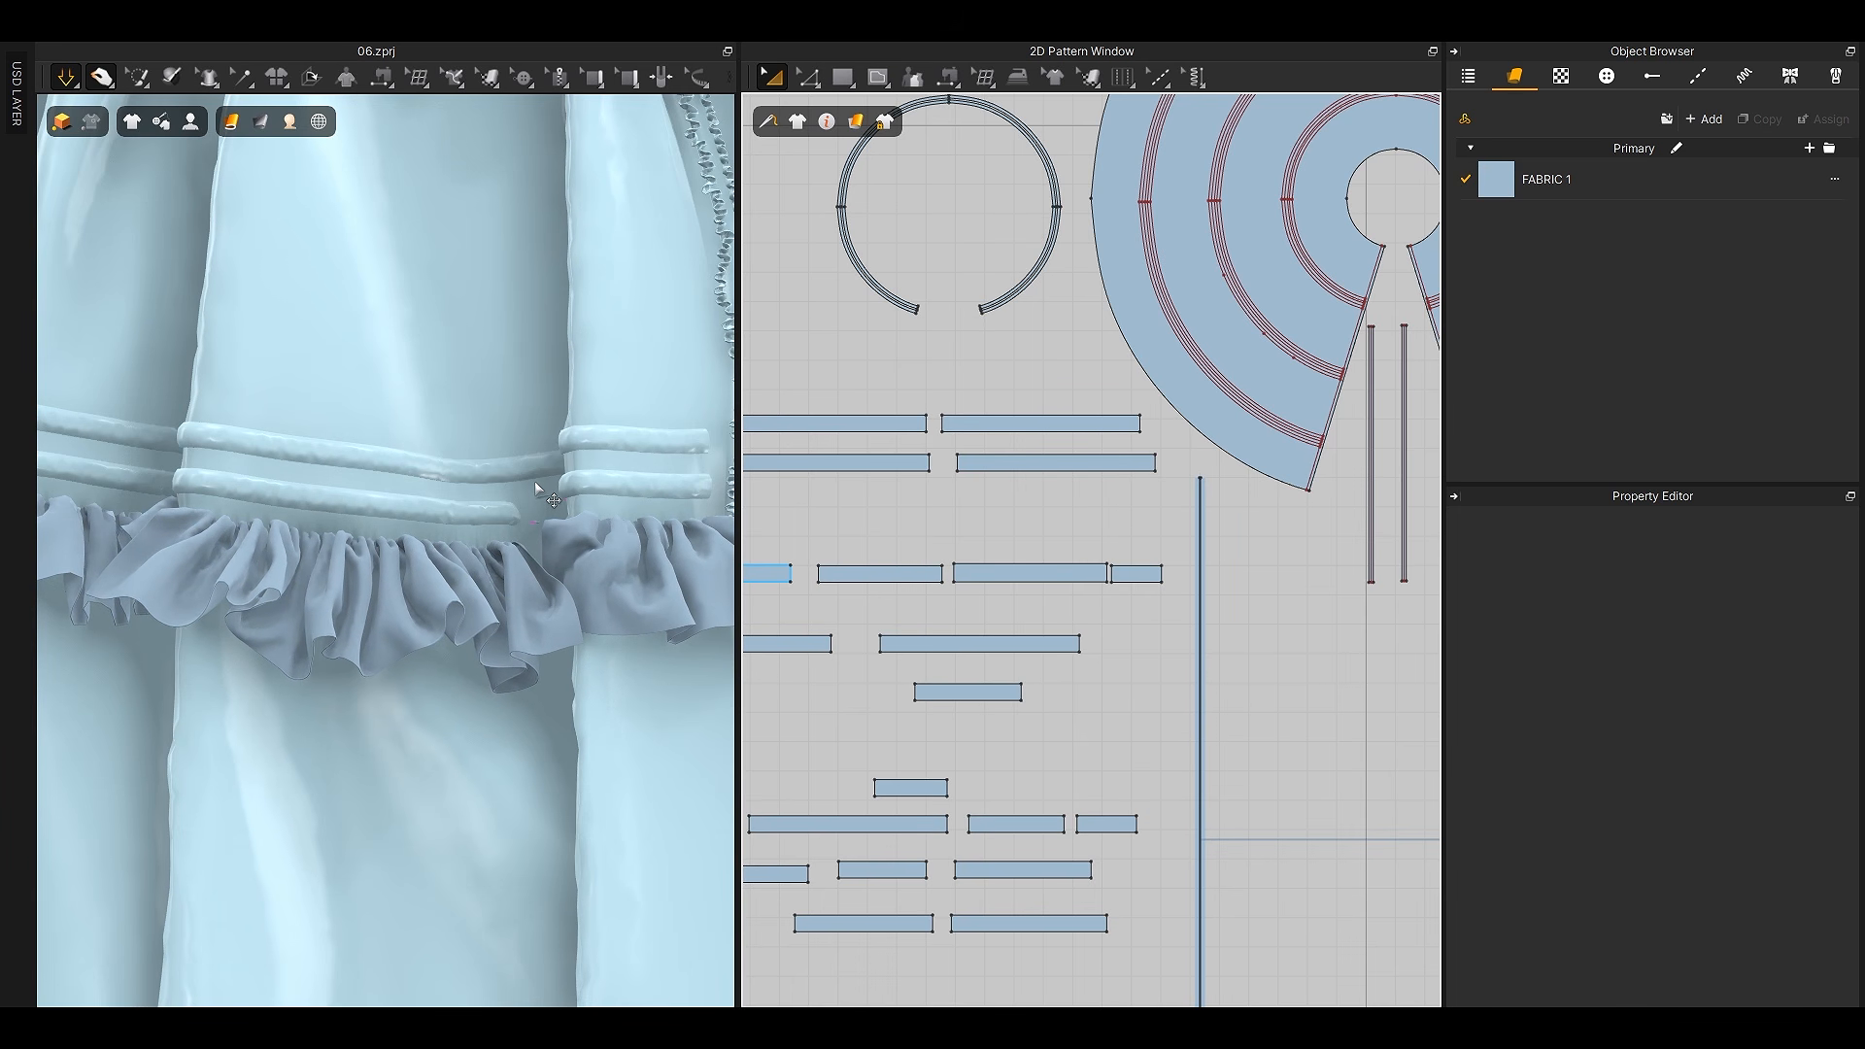
{"action": "key", "text": "space"}
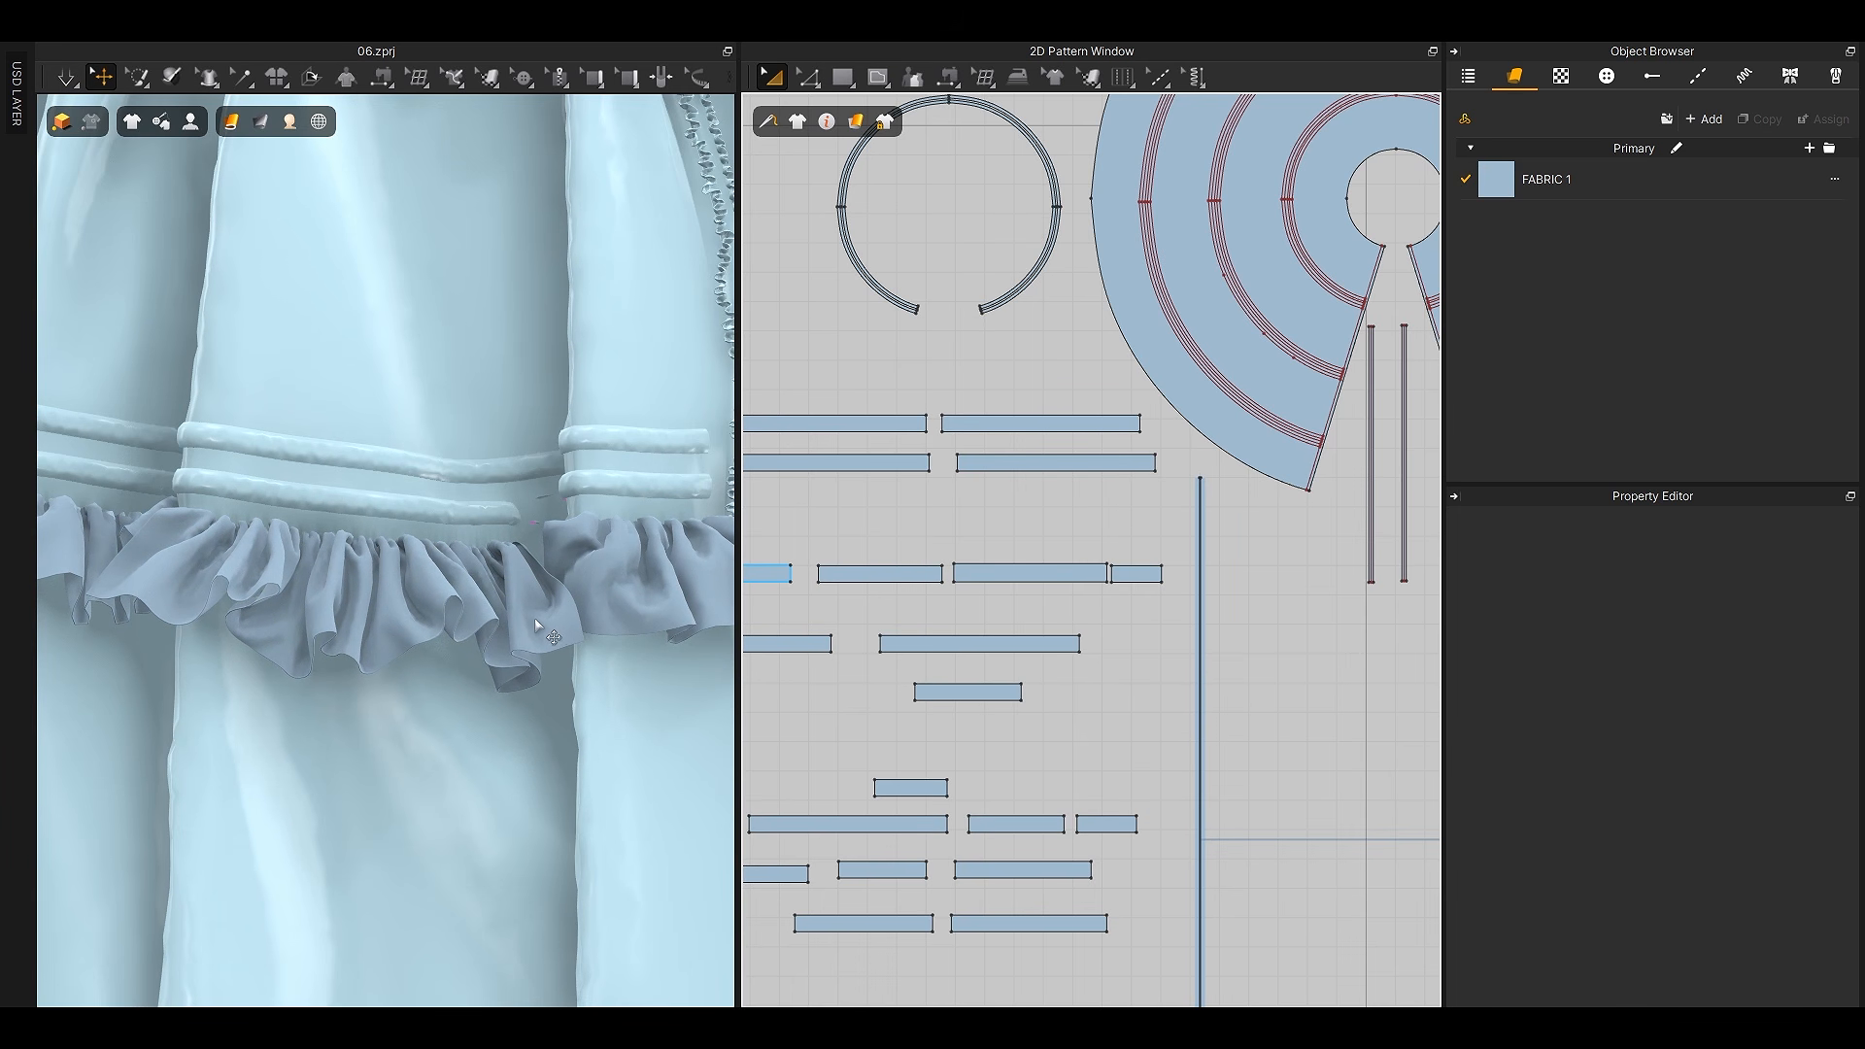